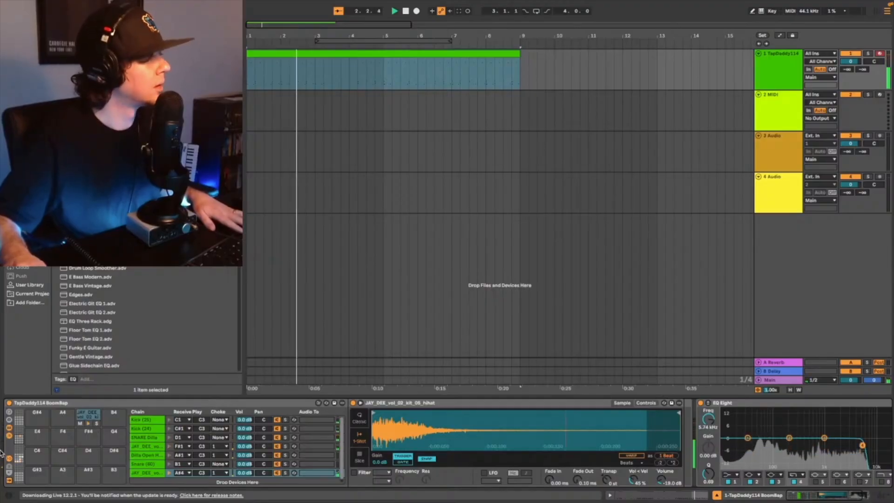
Set the SNARE Dilla pad's sample volume to -13 dB in the BoomBap drum rack
{"action": "left_click", "coordinate": [18, 459]}
{"action": "left_click", "coordinate": [89, 474]}
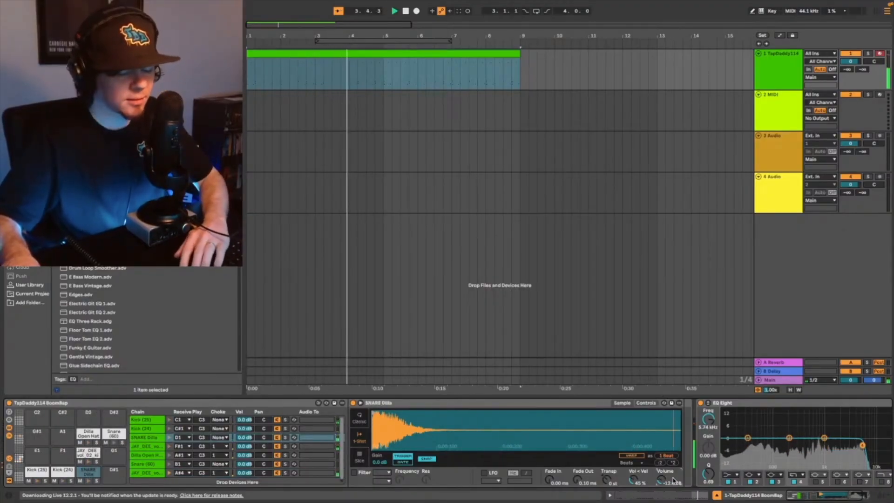
{"action": "left_click_drag", "start_coordinate": [674, 481], "coordinate": [674, 484]}
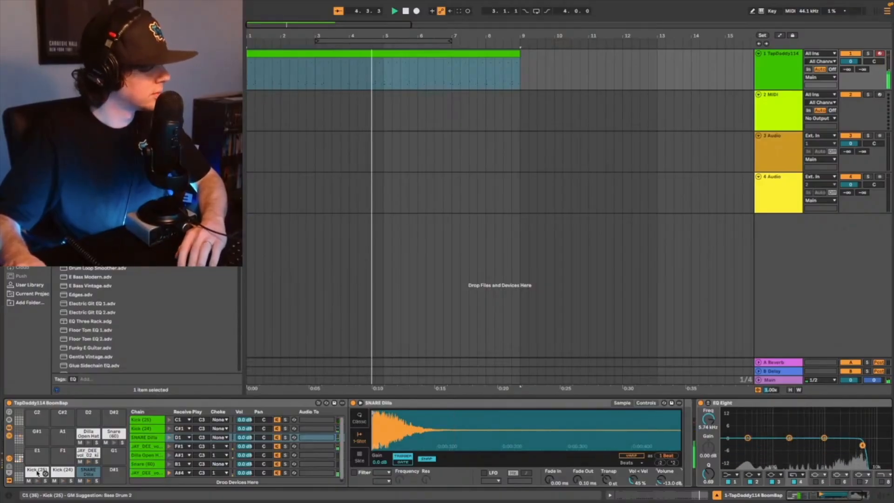
Set the Kick (25) pad's sample volume to -10 dB and the Kick (24) pad's to -11 dB
{"action": "left_click", "coordinate": [37, 471]}
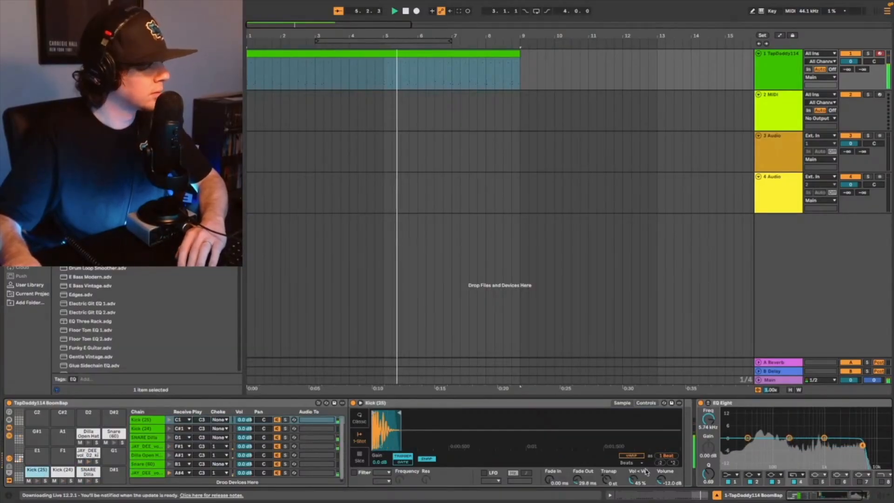
{"action": "left_click_drag", "start_coordinate": [665, 480], "coordinate": [665, 478]}
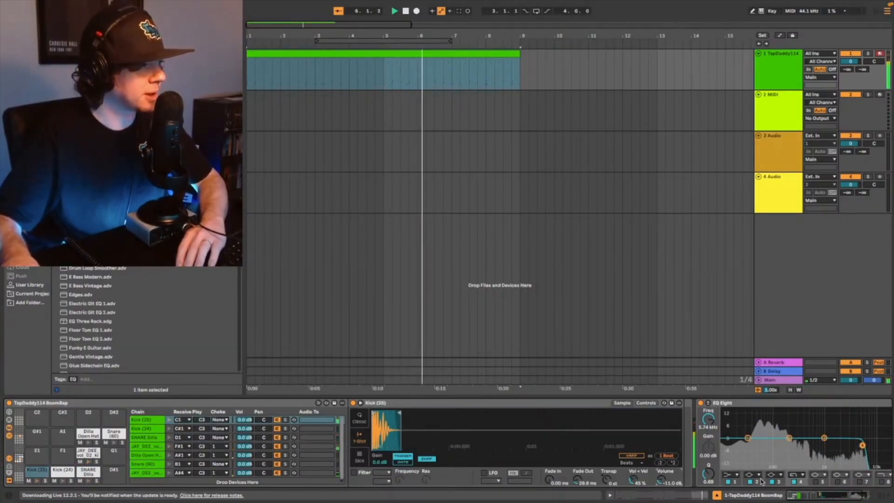
{"action": "key", "text": "Up"}
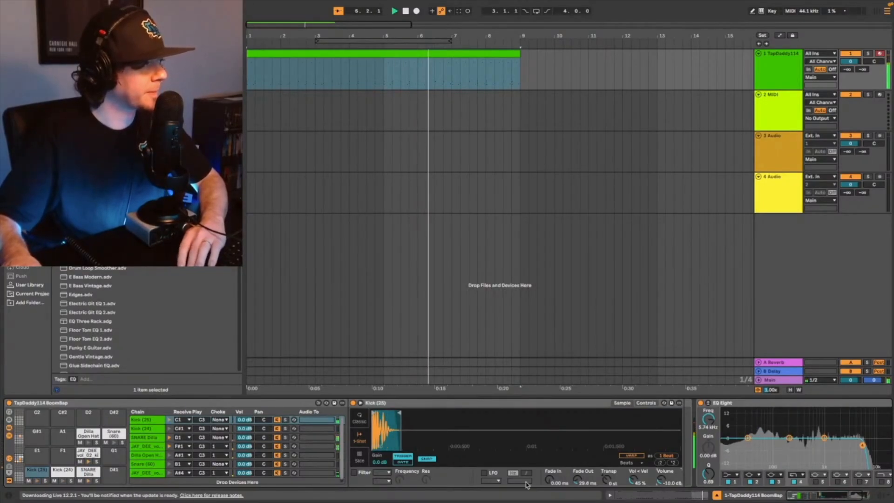
{"action": "left_click", "coordinate": [68, 471]}
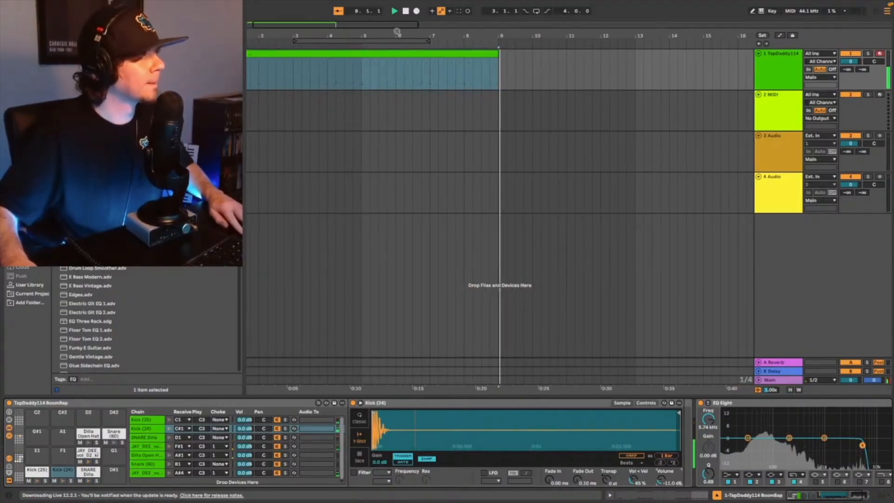
Stop playback and set the arrangement loop to cover the first eight bars
{"action": "key", "text": "space"}
{"action": "left_click_drag", "start_coordinate": [418, 25], "coordinate": [807, 22]}
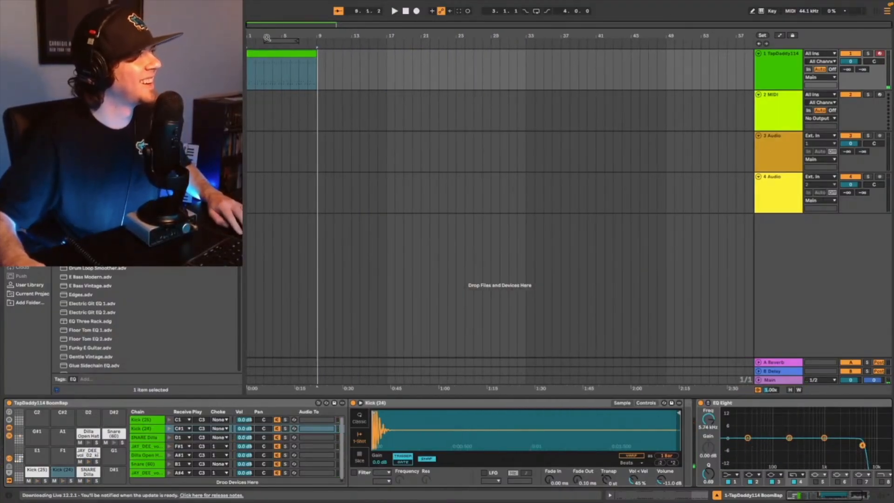
{"action": "left_click_drag", "start_coordinate": [265, 40], "coordinate": [249, 40]}
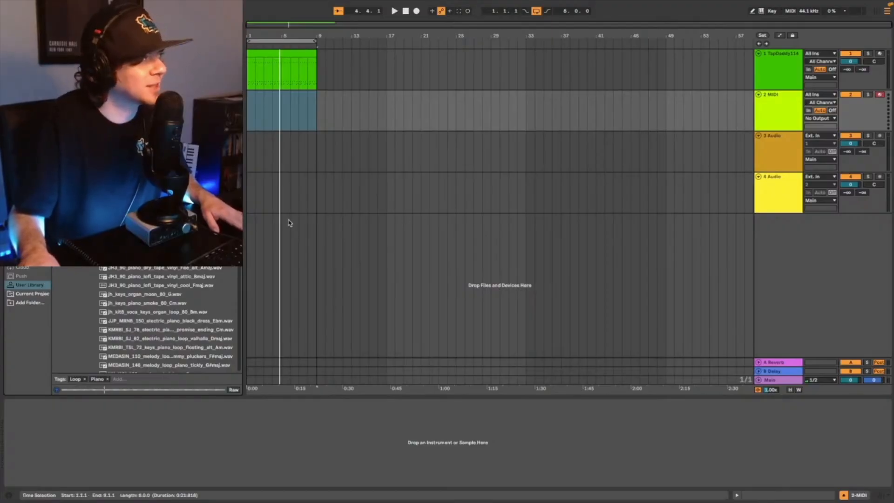
Load the JH3_90_kit_tape_vinyl_milan_piano_Bmaj sample onto the second MIDI track in Slice mode and slice it by Region with 17 regions
{"action": "left_click_drag", "start_coordinate": [158, 259], "coordinate": [108, 465]}
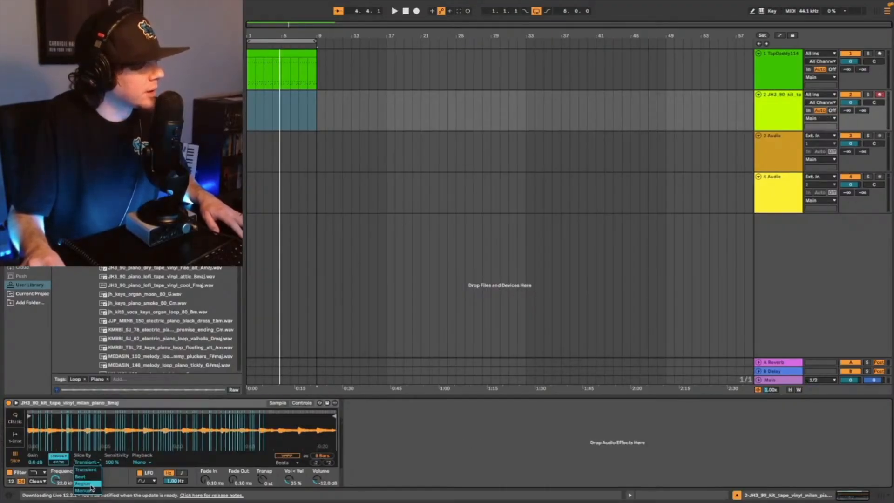
{"action": "left_click", "coordinate": [89, 484]}
{"action": "key", "text": "Up"}
{"action": "key", "text": "Up"}
{"action": "key", "text": "Up"}
{"action": "key", "text": "Up"}
{"action": "key", "text": "Up"}
{"action": "key", "text": "Up"}
{"action": "key", "text": "Up"}
{"action": "key", "text": "Up"}
{"action": "key", "text": "Up"}
{"action": "key", "text": "Up"}
{"action": "key", "text": "Up"}
{"action": "key", "text": "Up"}
{"action": "key", "text": "Up"}
{"action": "key", "text": "Up"}
{"action": "key", "text": "Up"}
{"action": "key", "text": "Up"}
{"action": "key", "text": "Up"}
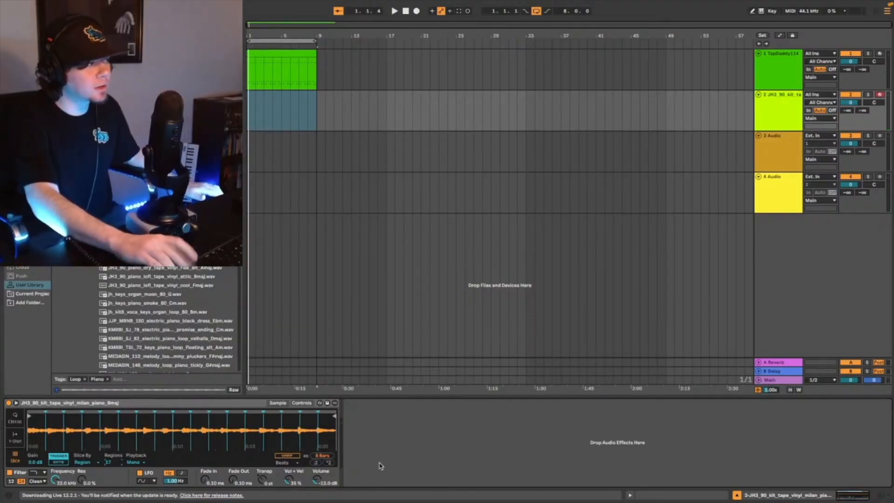
Transpose the sliced piano sample down to -2 st
{"action": "key", "text": "Down"}
{"action": "key", "text": "Down"}
{"action": "key", "text": "Down"}
{"action": "key", "text": "Down"}
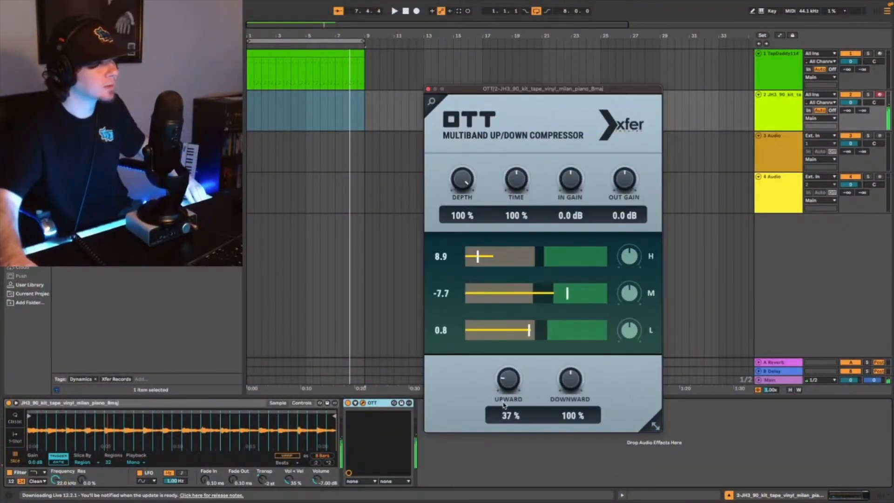
Reduce OTT's Upward compression on the piano track to 7 % during playback and close the plug-in window
{"action": "left_click_drag", "start_coordinate": [503, 403], "coordinate": [506, 404]}
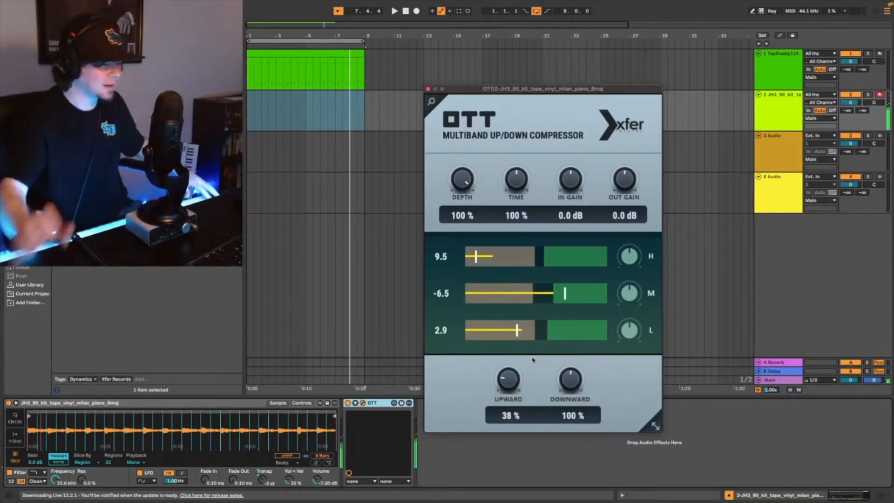
{"action": "key", "text": "space"}
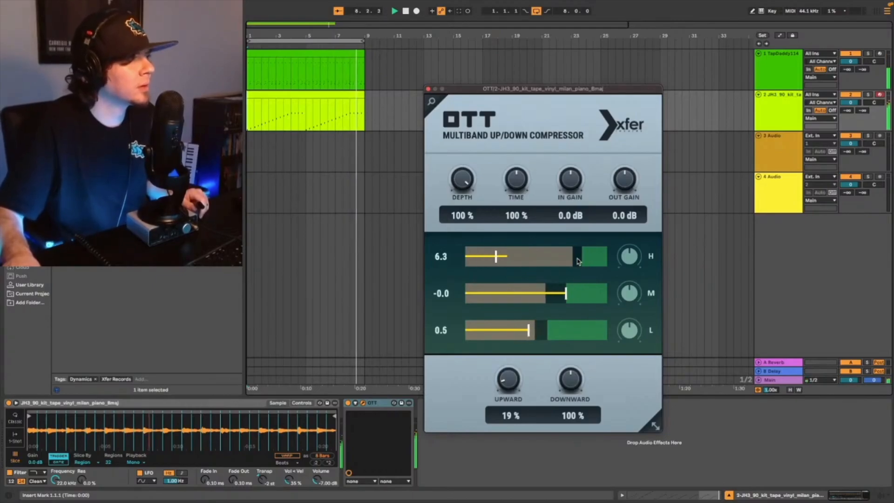
{"action": "left_click_drag", "start_coordinate": [511, 378], "coordinate": [511, 396]}
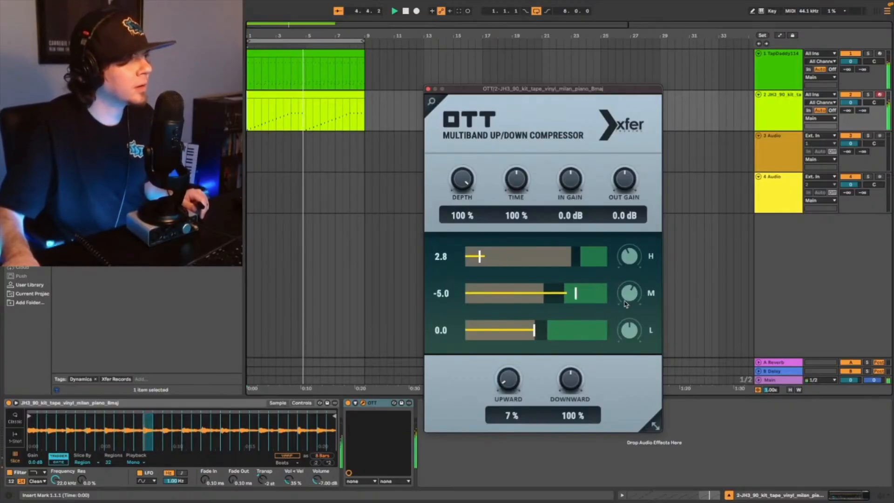
{"action": "left_click", "coordinate": [428, 89]}
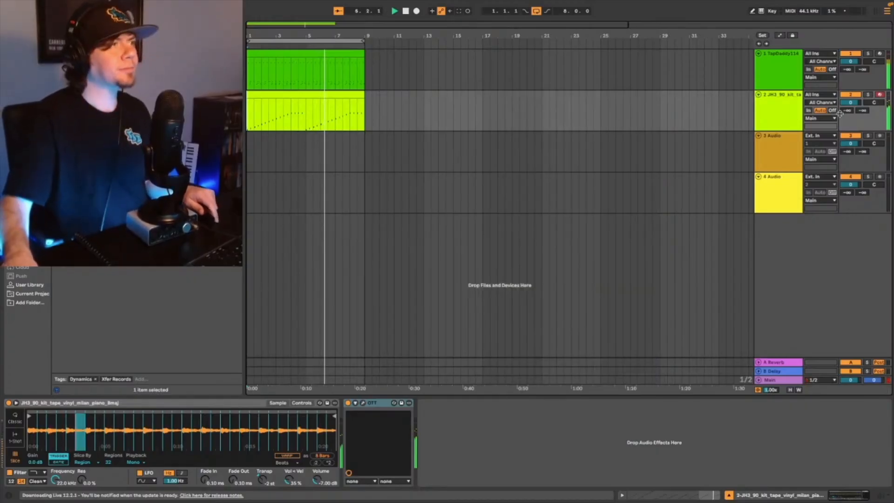
Duplicate the drum track, solo the first of the two drum tracks and start playback
{"action": "left_click", "coordinate": [796, 108]}
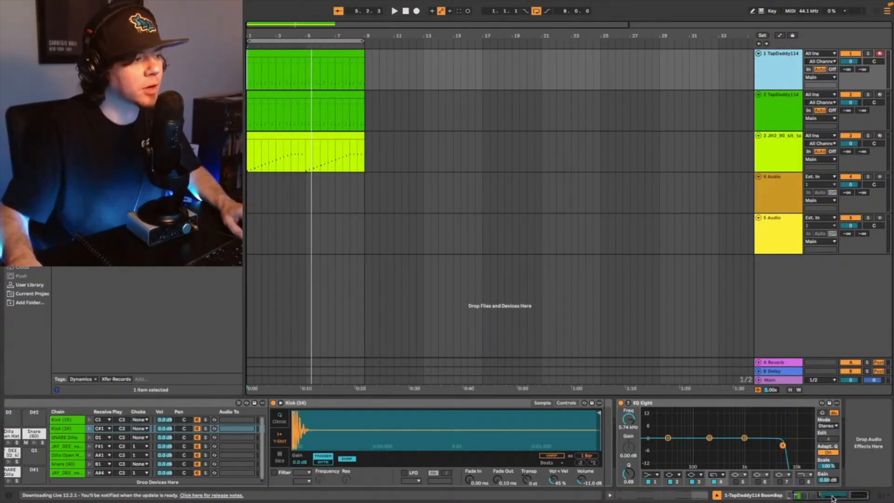
{"action": "left_click_drag", "start_coordinate": [832, 499], "coordinate": [662, 494]}
{"action": "left_click", "coordinate": [868, 53]}
{"action": "key", "text": "space"}
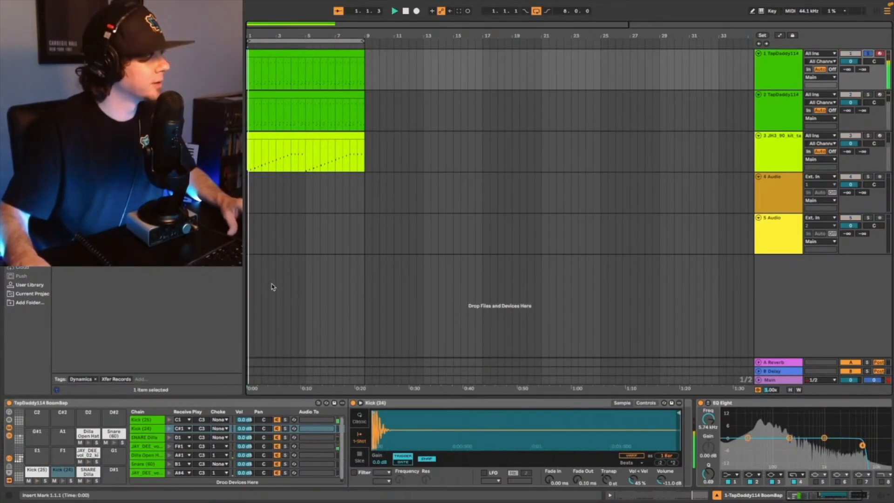
Mute the JAY_DEE hi-hat pads and the Dilla Open Hat pad in the soloed drum rack
{"action": "left_click", "coordinate": [80, 461]}
{"action": "left_click", "coordinate": [80, 443]}
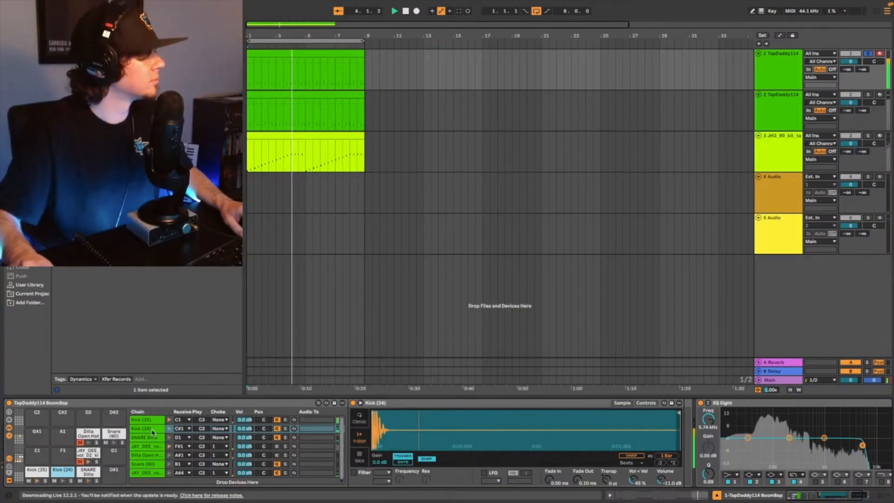
{"action": "scroll", "coordinate": [74, 428], "scroll_direction": "up", "scroll_amount": 8}
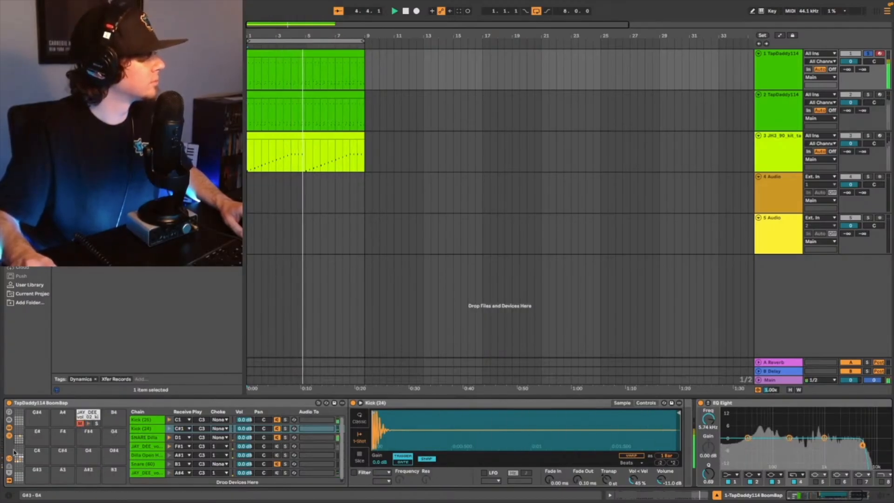
{"action": "scroll", "coordinate": [75, 427], "scroll_direction": "down", "scroll_amount": 5}
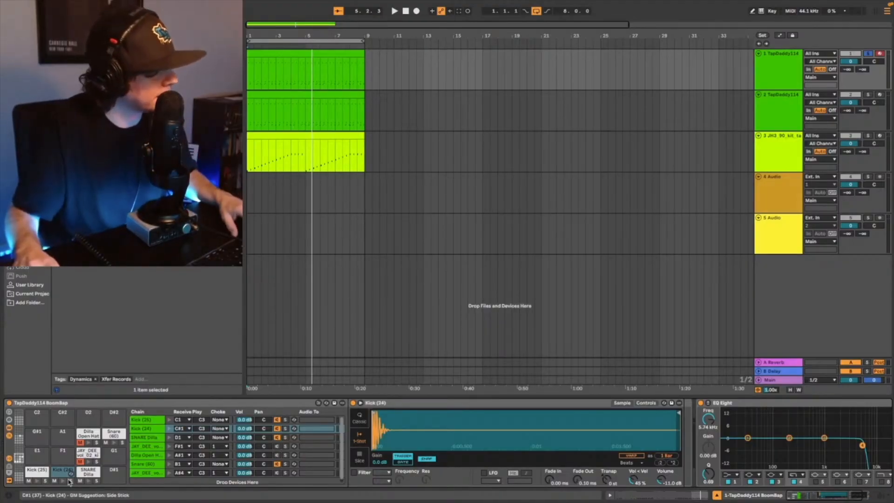
Audition the first drum track without hats, turn off its solo and mute the track
{"action": "key", "text": "space"}
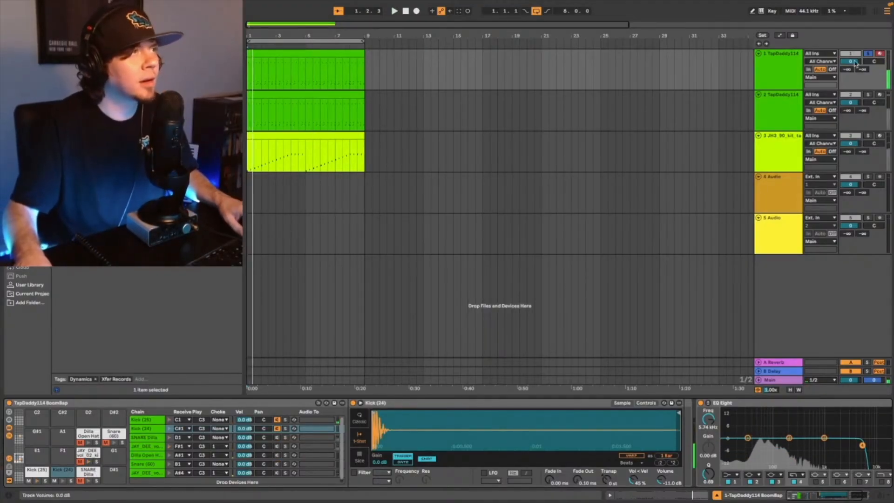
{"action": "key", "text": "space"}
{"action": "left_click", "coordinate": [869, 55]}
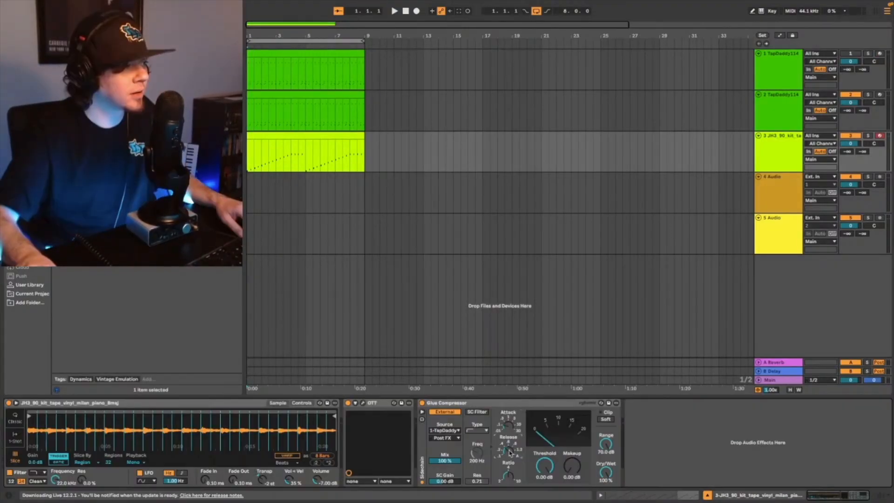
Set the sidechained Glue Compressor's Threshold to -18.1 dB on the piano track and duplicate the compressor
{"action": "key", "text": "space"}
{"action": "left_click_drag", "start_coordinate": [545, 471], "coordinate": [546, 486]}
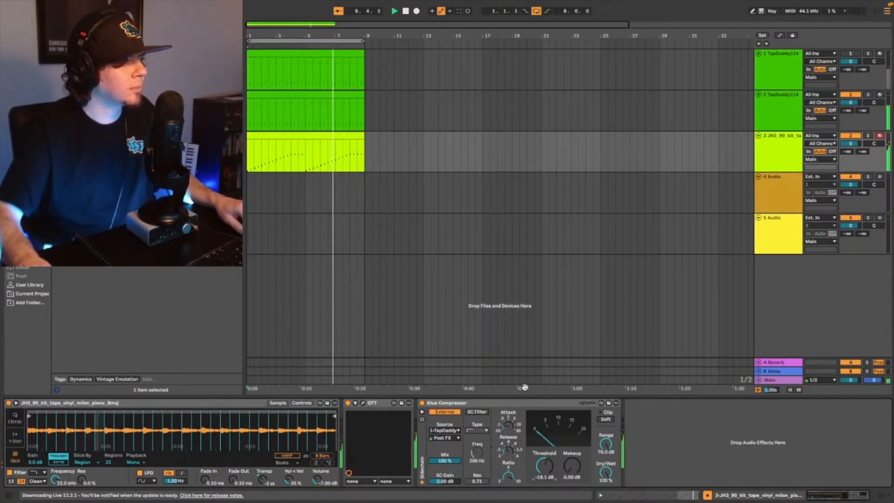
{"action": "left_click", "coordinate": [536, 410]}
{"action": "key", "text": "ctrl+d"}
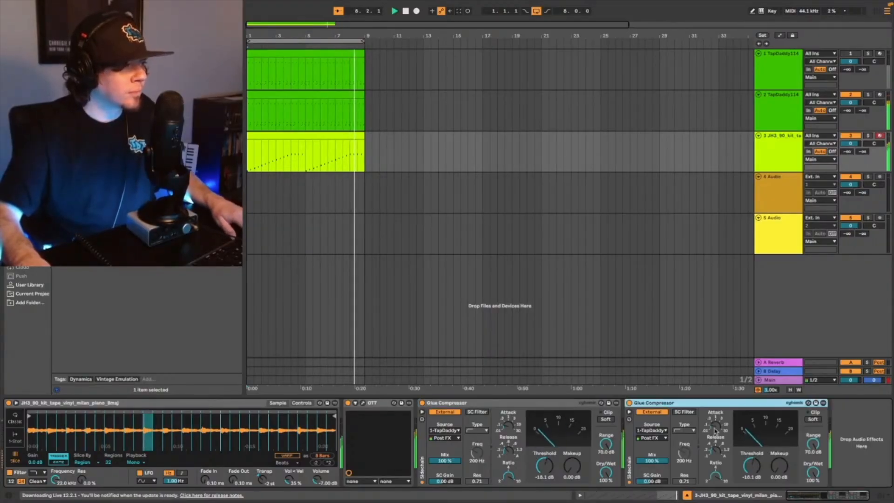
Set the duplicated Glue Compressor's Threshold to -23.5 dB
{"action": "left_click", "coordinate": [716, 430]}
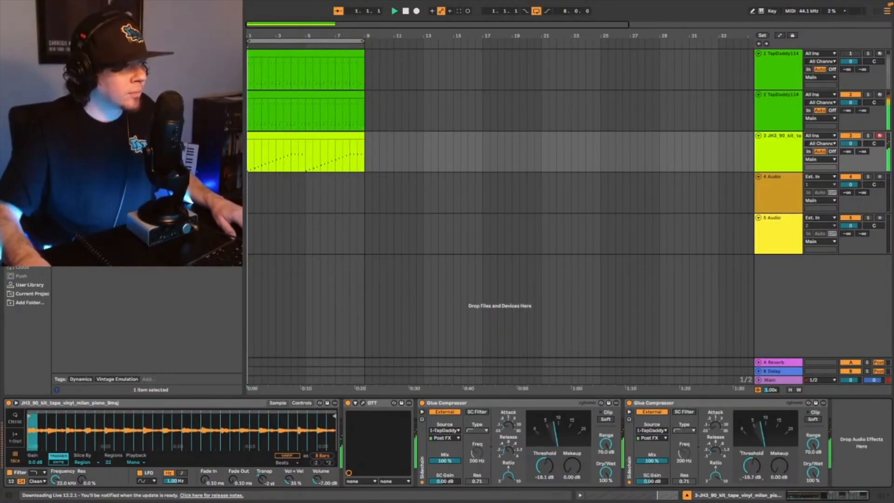
{"action": "left_click", "coordinate": [729, 405]}
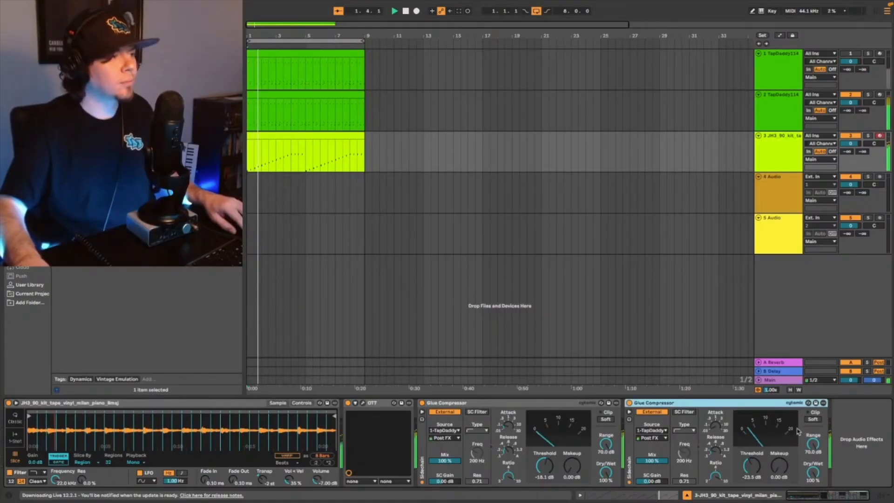
{"action": "left_click", "coordinate": [844, 449]}
Duplicate the second Glue Compressor and set the third one's Threshold to -24.1 dB
{"action": "left_click", "coordinate": [787, 418]}
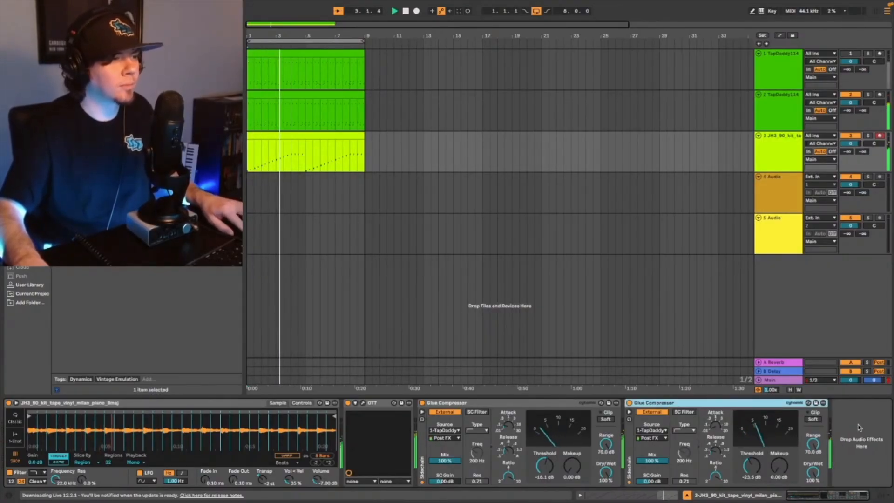
{"action": "key", "text": "ctrl+d"}
{"action": "left_click_drag", "start_coordinate": [812, 465], "coordinate": [811, 468]}
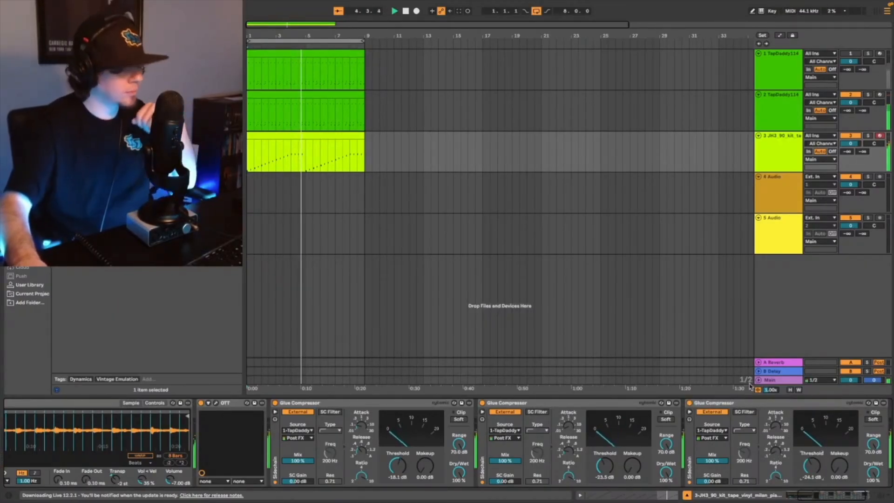
Place the SLS_SS2_60_strings_melody_alone_F#min loop over the first eight bars of audio track 5 and select the clip
{"action": "left_click", "coordinate": [175, 308]}
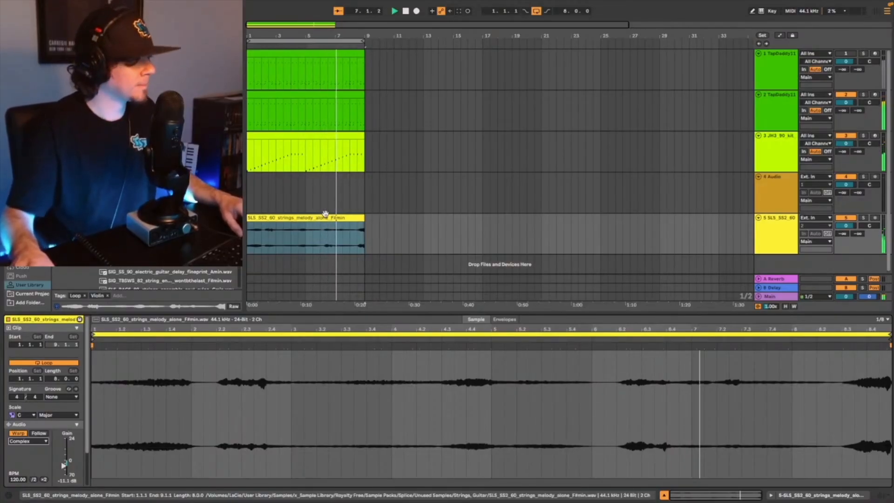
{"action": "left_click", "coordinate": [341, 225]}
{"action": "left_click", "coordinate": [341, 218]}
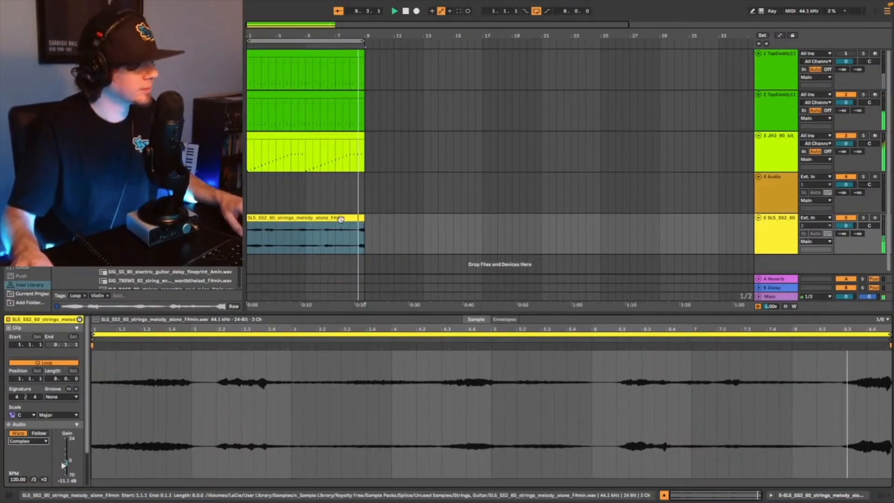
Lower the second drum track's volume to -2 dB and play the arrangement with the strings from the beginning
{"action": "key", "text": "space"}
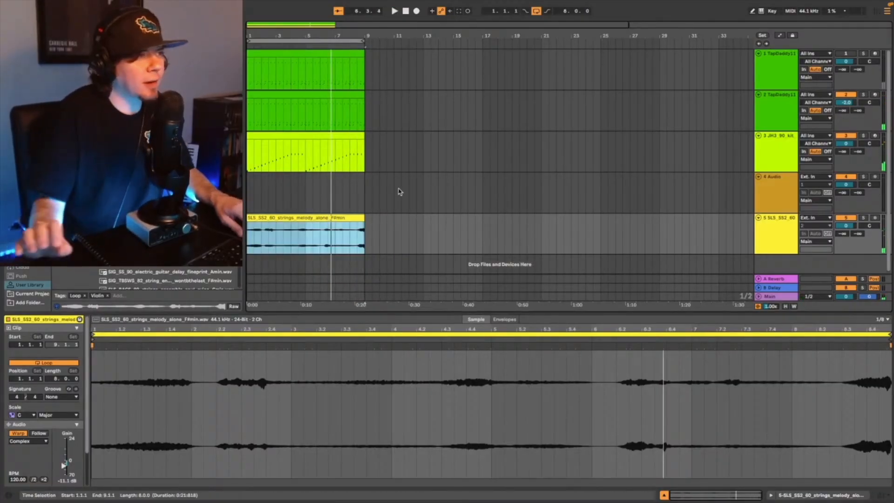
{"action": "key", "text": "space"}
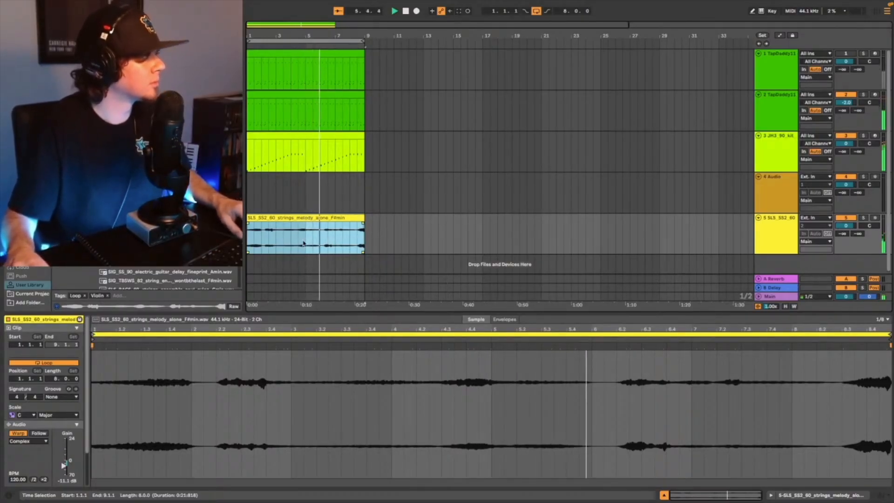
{"action": "left_click_drag", "start_coordinate": [299, 236], "coordinate": [319, 227]}
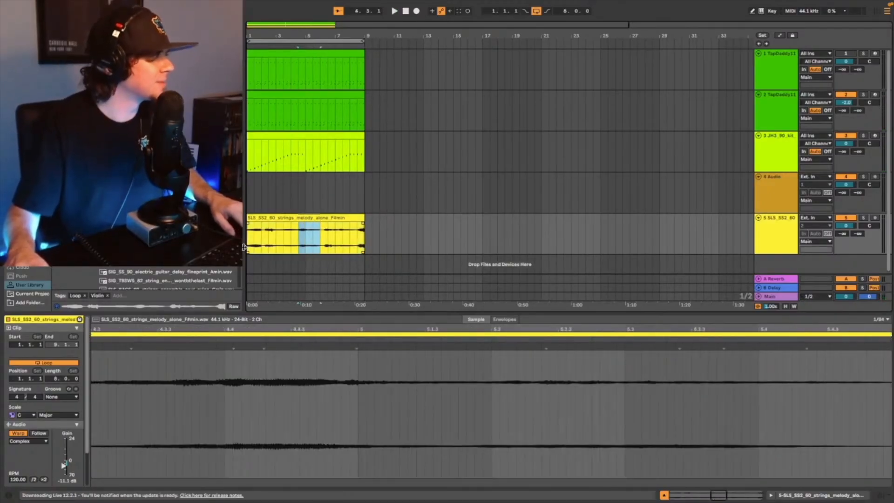
{"action": "left_click", "coordinate": [250, 244]}
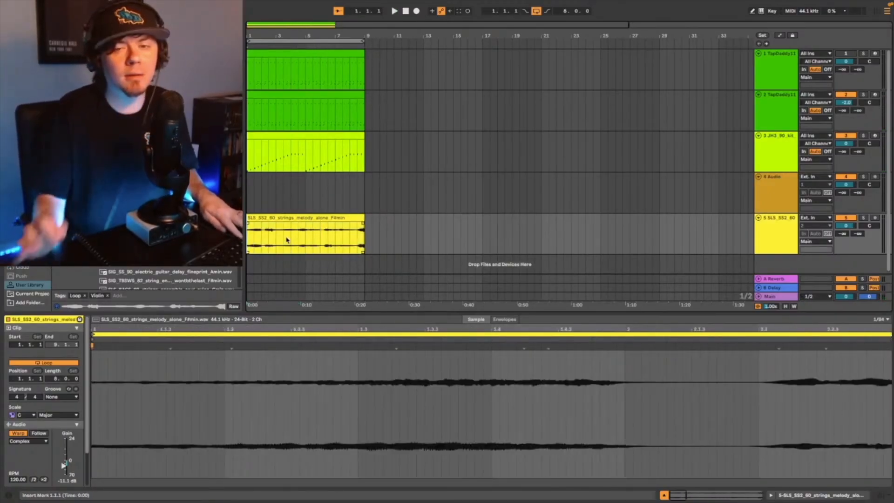
{"action": "key", "text": "space"}
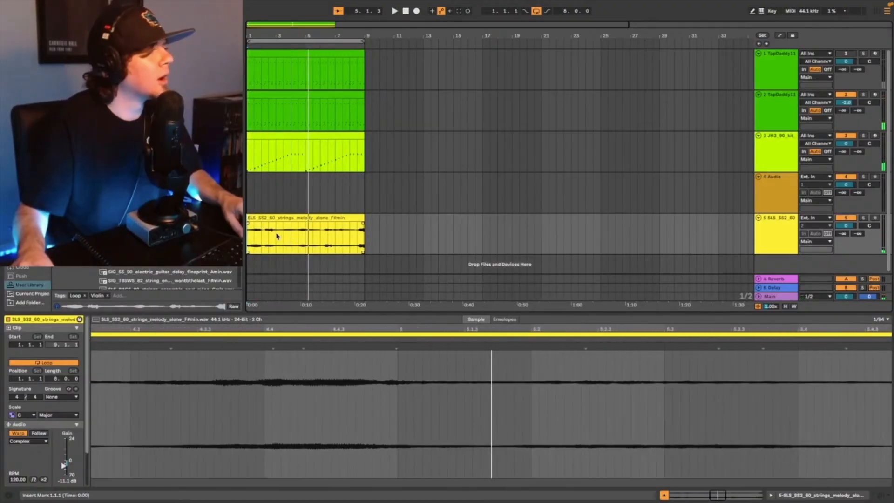
Audition the strings clip, cut out the section from 3.1.1 to 4.3.1, and close the gap by moving the remainder to bar 3
{"action": "left_click", "coordinate": [276, 242]}
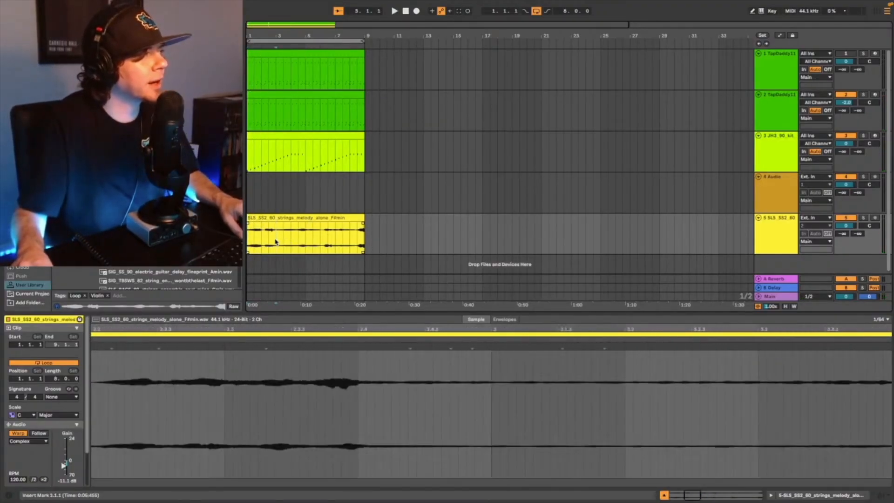
{"action": "left_click_drag", "start_coordinate": [280, 239], "coordinate": [299, 219]}
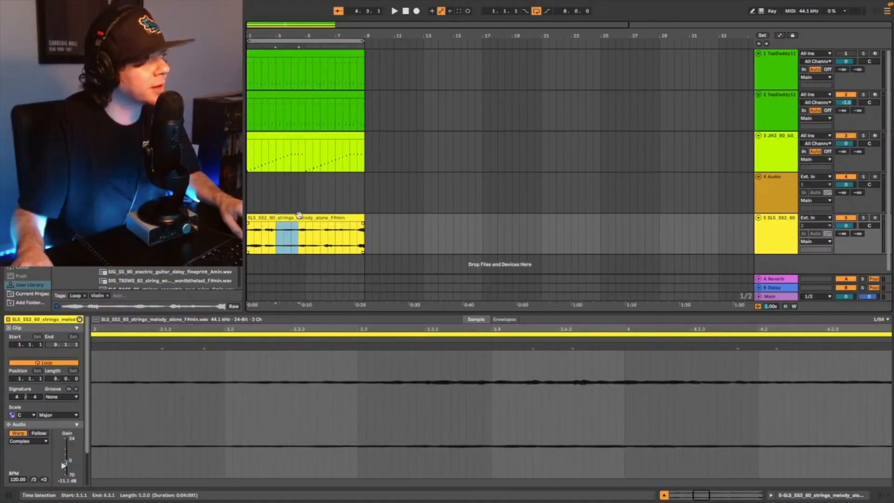
{"action": "left_click", "coordinate": [298, 244]}
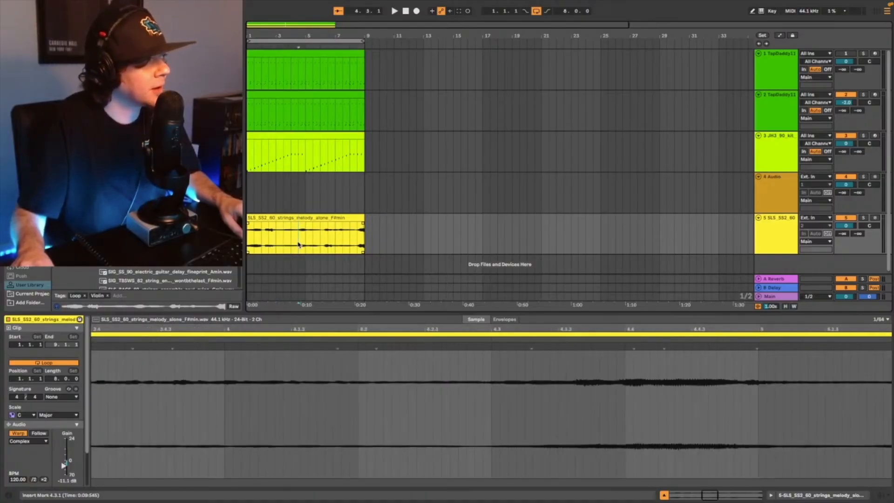
{"action": "key", "text": "space"}
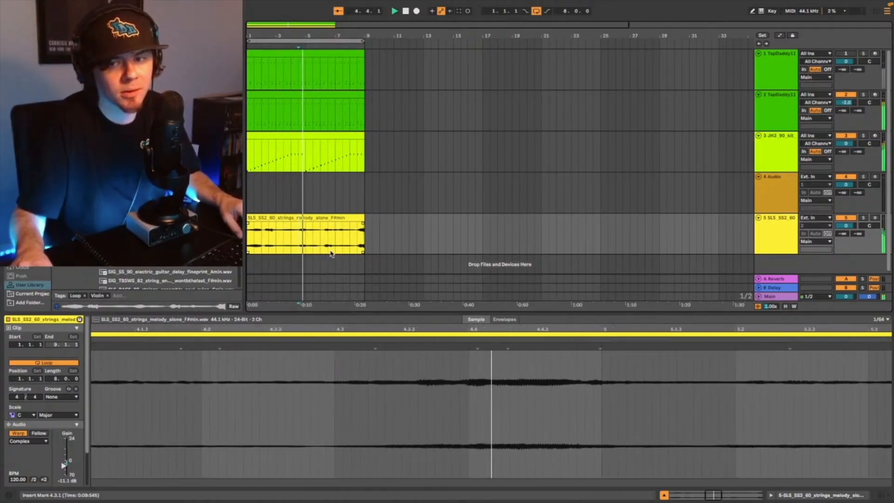
{"action": "key", "text": "space"}
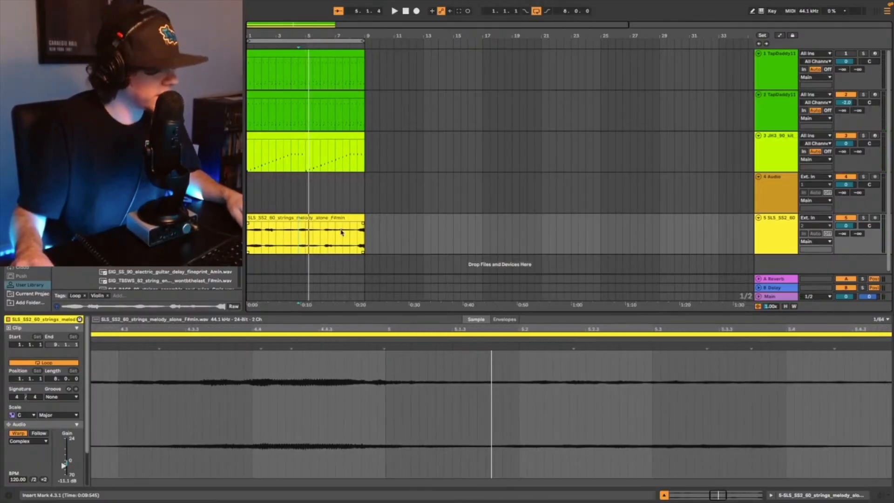
{"action": "key", "text": "ctrl+e"}
{"action": "left_click_drag", "start_coordinate": [317, 218], "coordinate": [306, 219]}
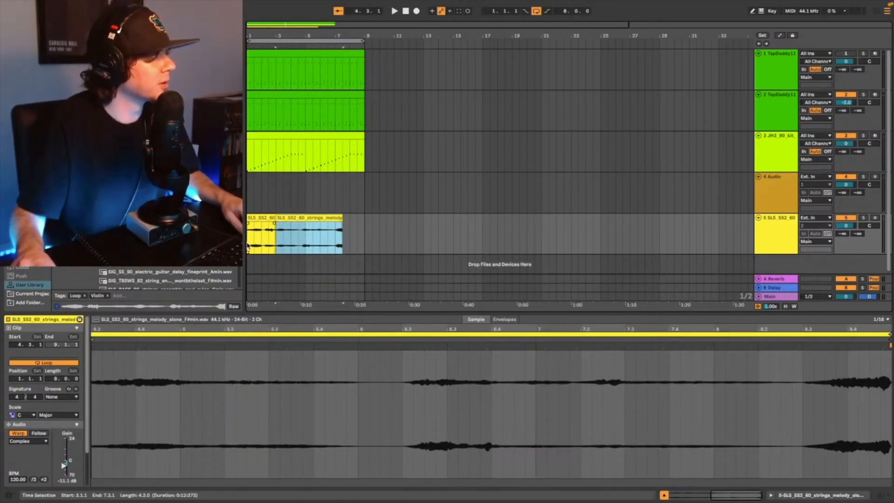
Shift the second strings section to end at 8.1.1, crossfade it with the first around bar 3, and check the join by playback
{"action": "left_click", "coordinate": [249, 246]}
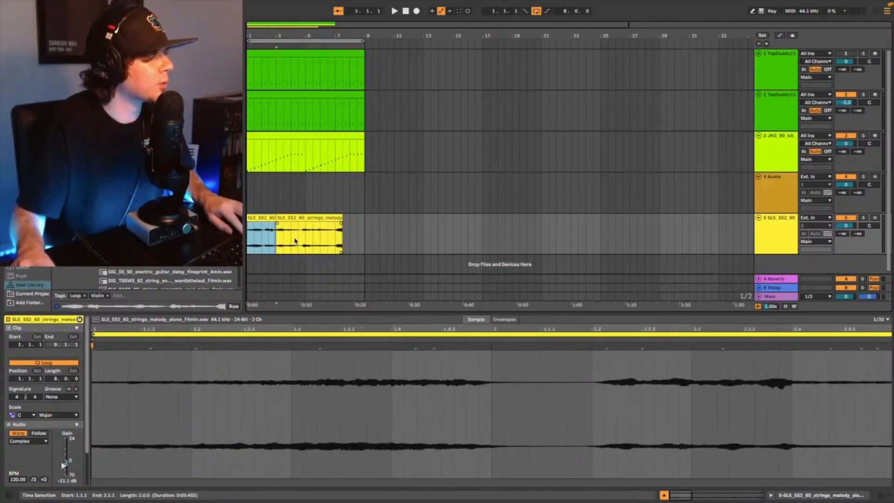
{"action": "key", "text": "space"}
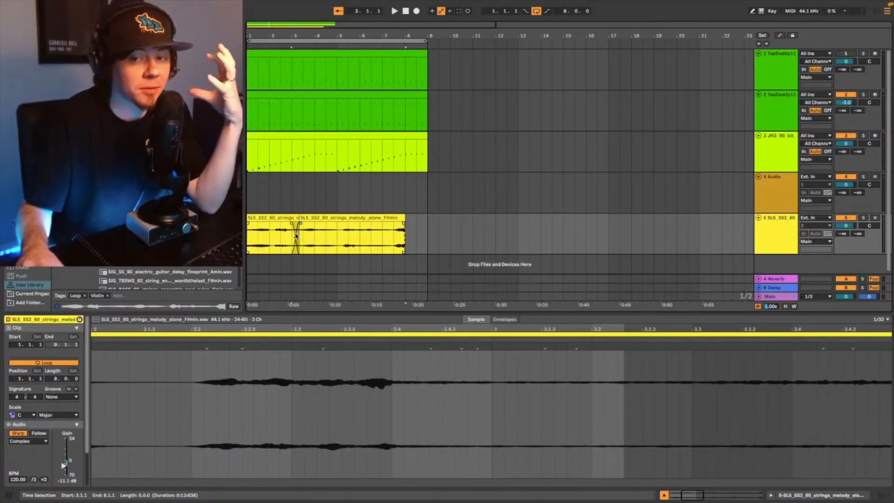
{"action": "left_click", "coordinate": [301, 215]}
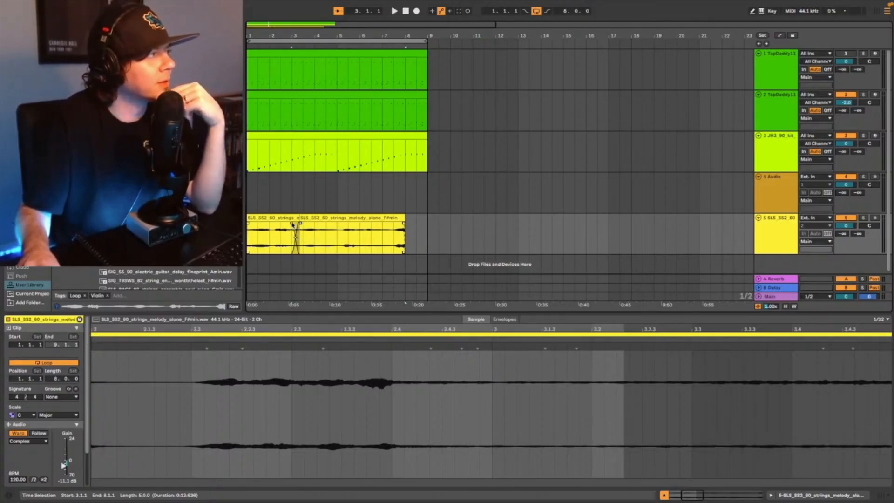
{"action": "left_click", "coordinate": [289, 242]}
{"action": "key", "text": "space"}
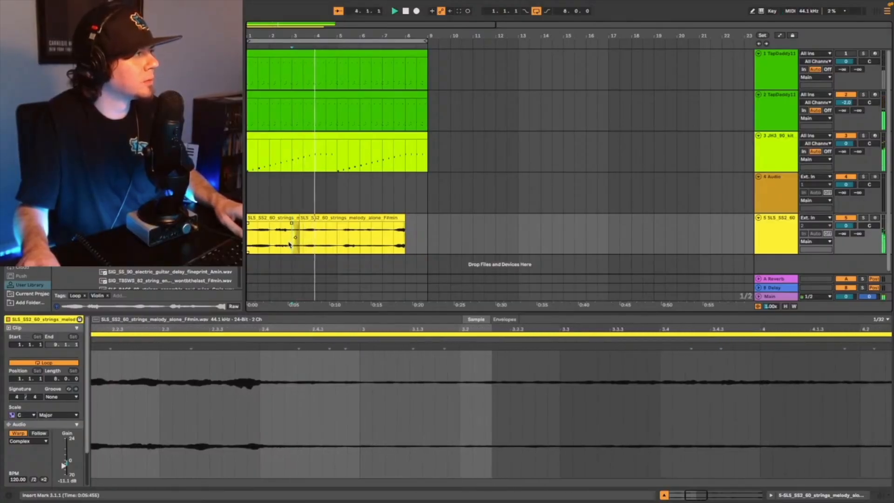
{"action": "left_click", "coordinate": [249, 240]}
{"action": "key", "text": "space"}
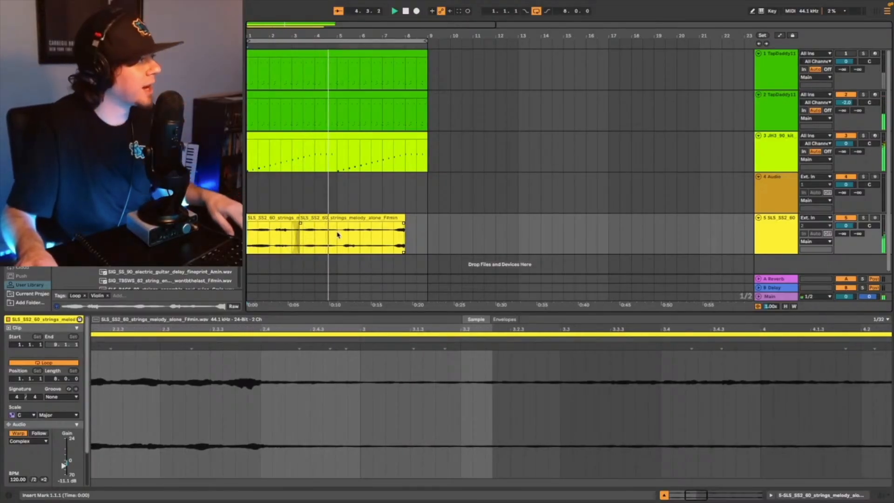
Move the last half bar of the strings, from 7.3.1 to 8.1.1, to just before bar 5 and play the transition
{"action": "left_click", "coordinate": [348, 235]}
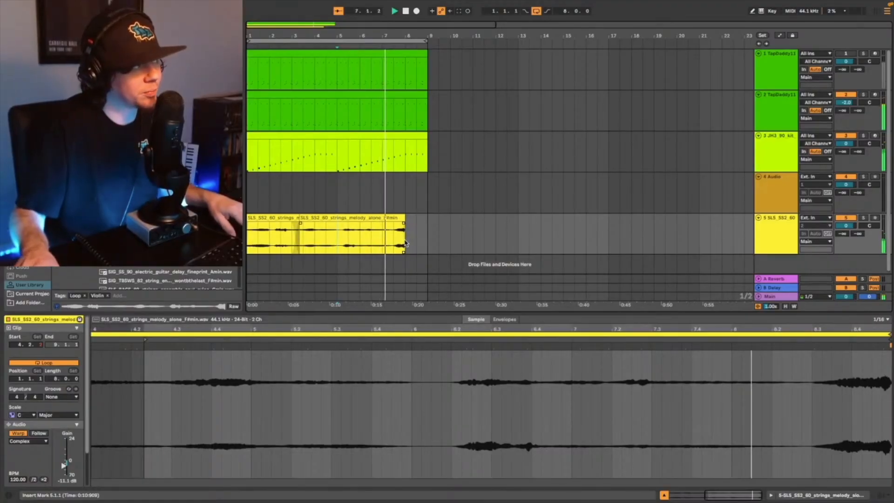
{"action": "key", "text": "space"}
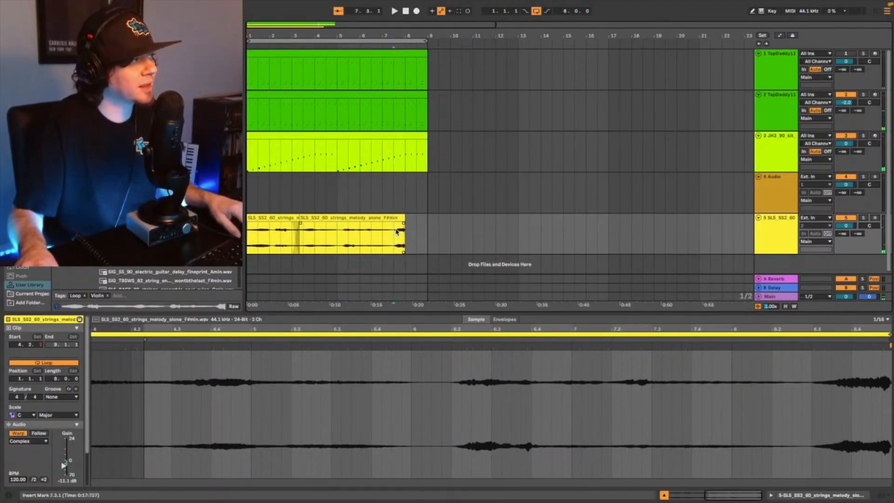
{"action": "left_click_drag", "start_coordinate": [398, 232], "coordinate": [405, 221]}
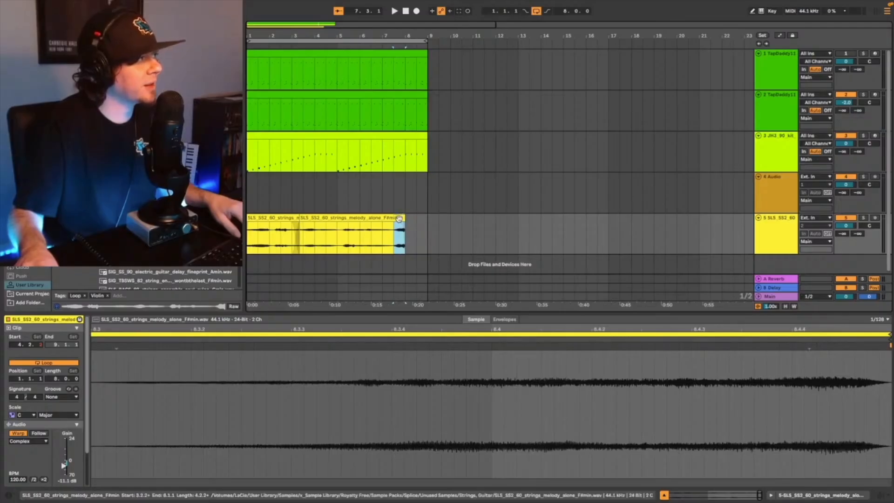
{"action": "left_click", "coordinate": [341, 235]}
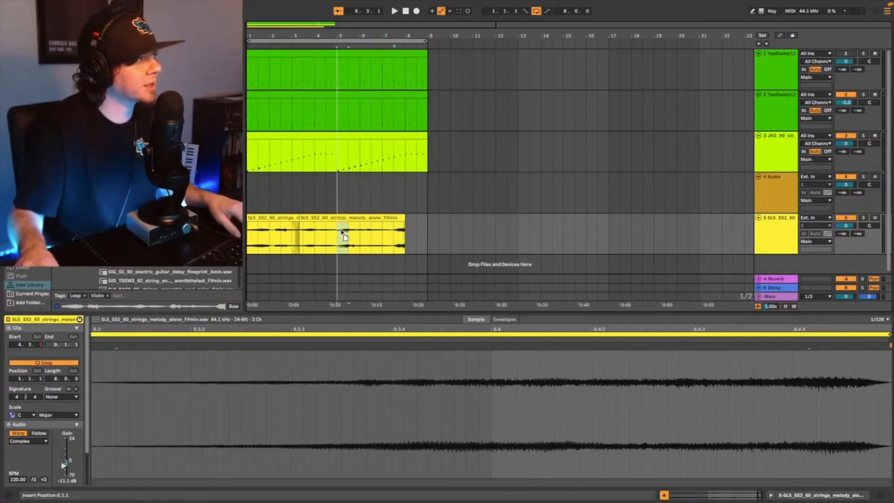
{"action": "key", "text": "space"}
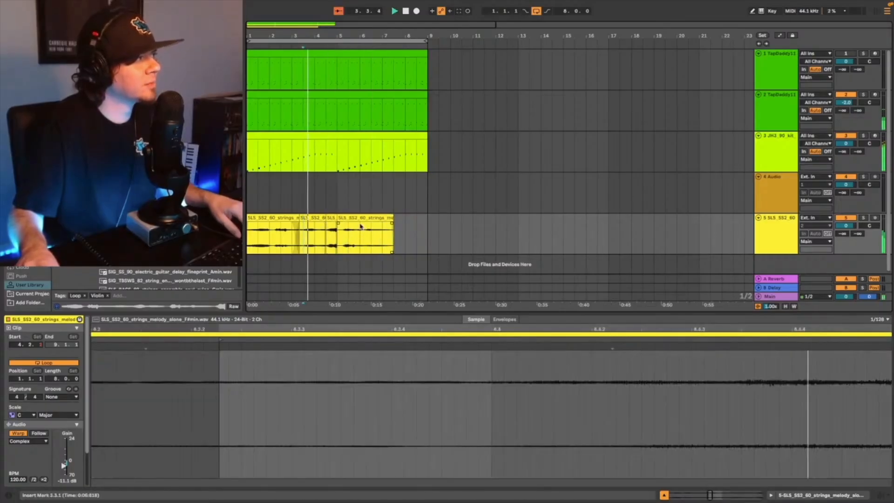
Delete the strings clip from 5.1.1 to 7.3.1 and duplicate the first four bars of strings to fill all eight bars
{"action": "left_click", "coordinate": [361, 227]}
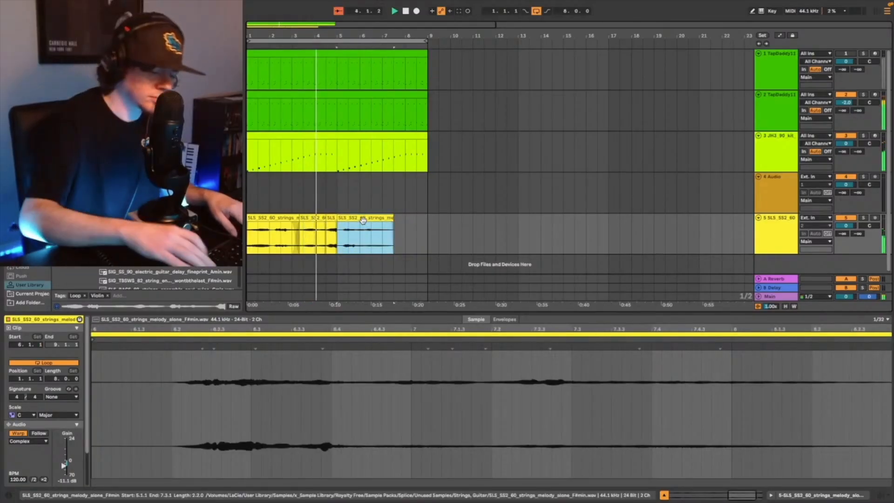
{"action": "key", "text": "Delete"}
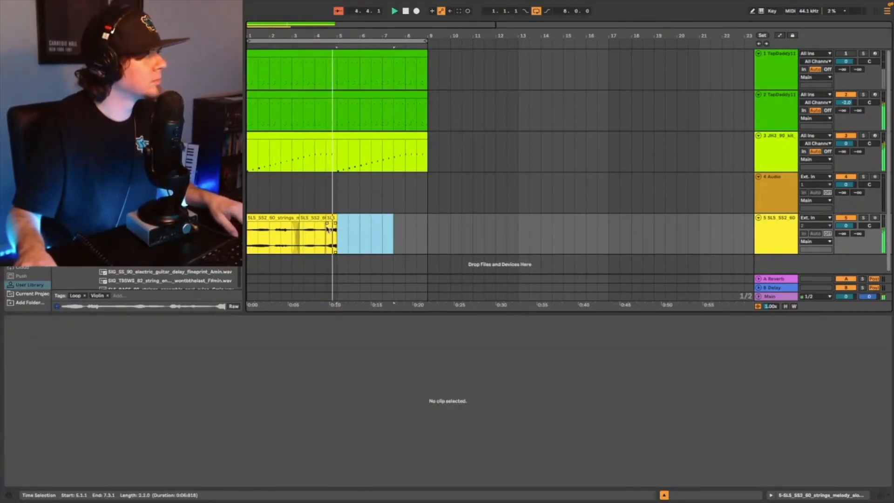
{"action": "left_click_drag", "start_coordinate": [297, 25], "coordinate": [370, 188]}
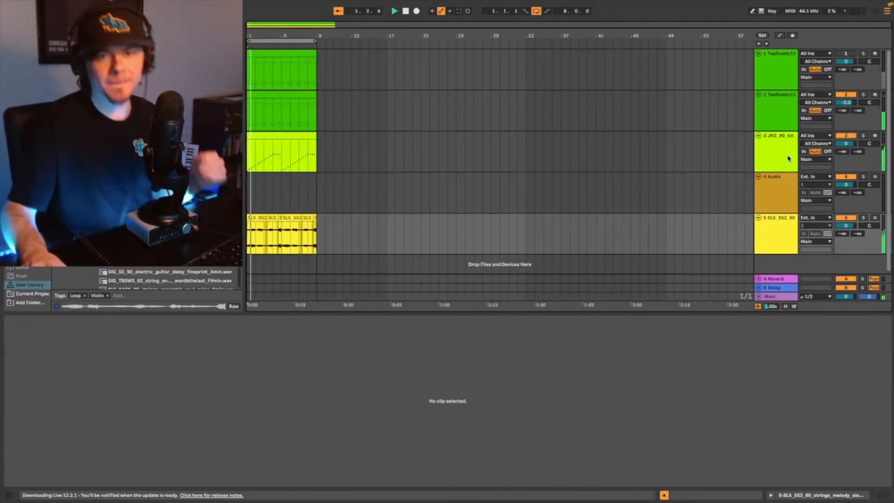
Set the strings track's volume to -4 dB and add a Utility effect to it with Mono enabled
{"action": "scroll", "coordinate": [856, 229], "scroll_direction": "down", "scroll_amount": 1}
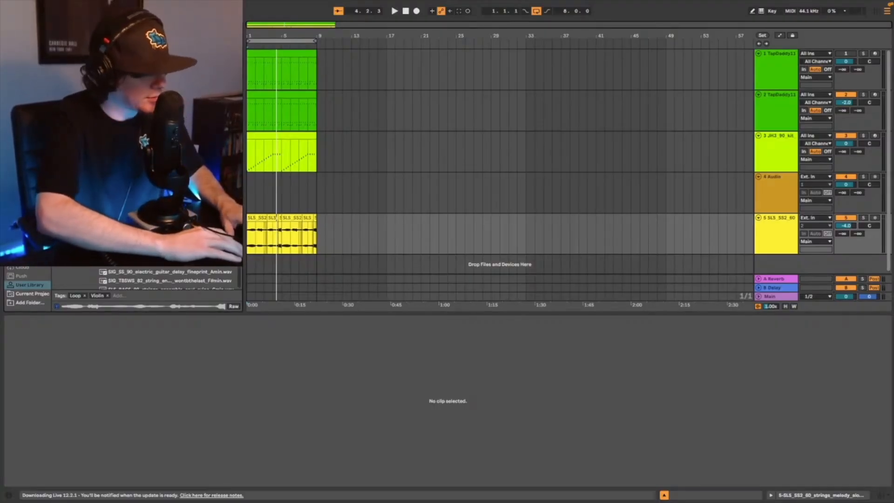
{"action": "key", "text": "super+f"}
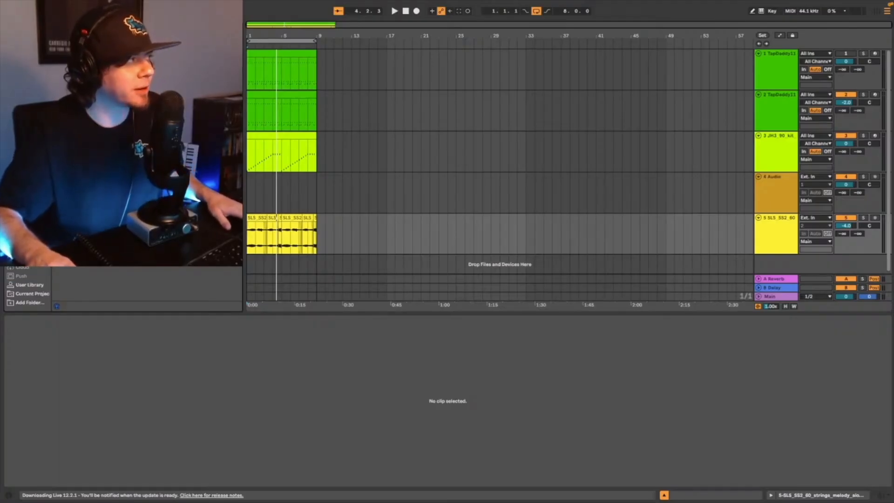
{"action": "left_click_drag", "start_coordinate": [278, 242], "coordinate": [280, 239]}
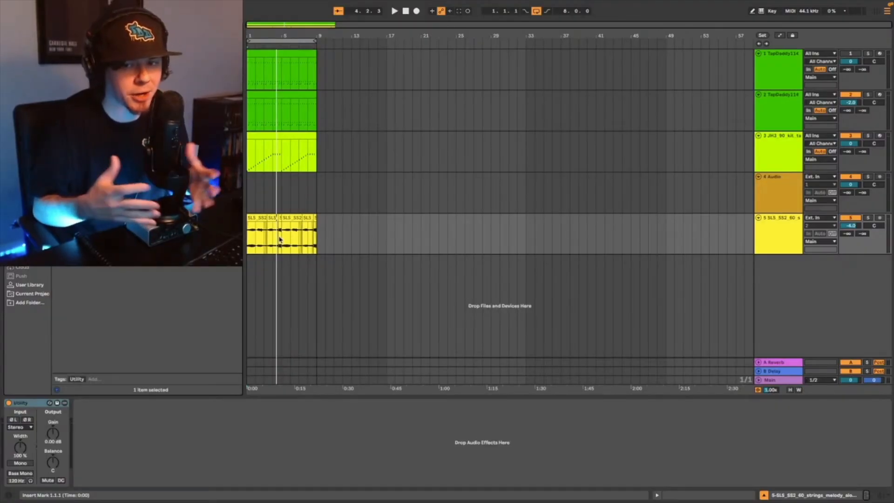
{"action": "left_click", "coordinate": [28, 465]}
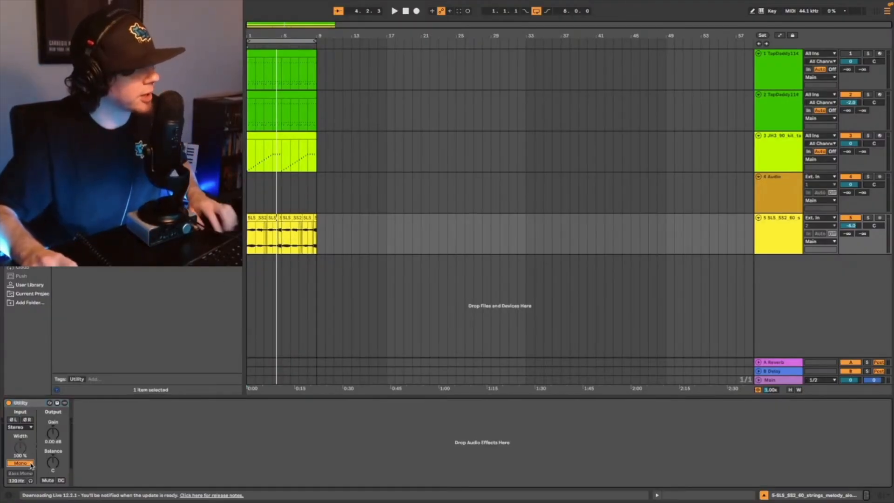
Pan the strings track slightly left during playback and move it above the empty audio track
{"action": "key", "text": "space"}
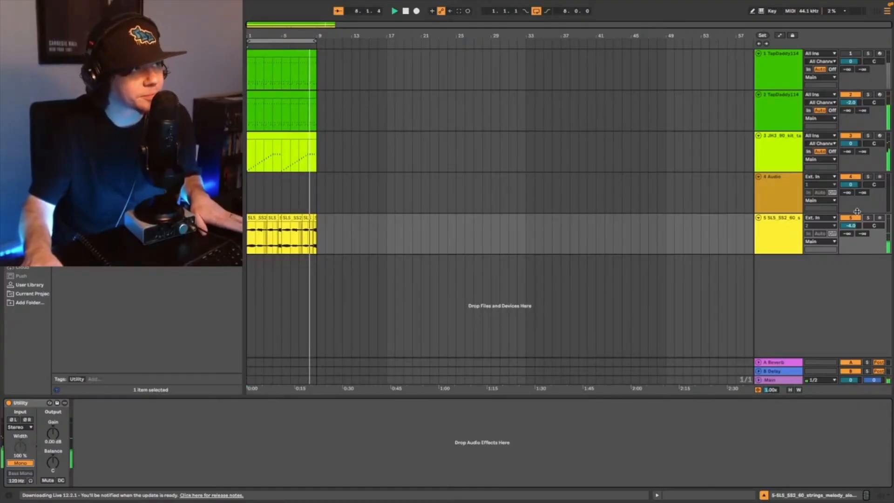
{"action": "left_click_drag", "start_coordinate": [877, 227], "coordinate": [878, 229]}
{"action": "key", "text": "space"}
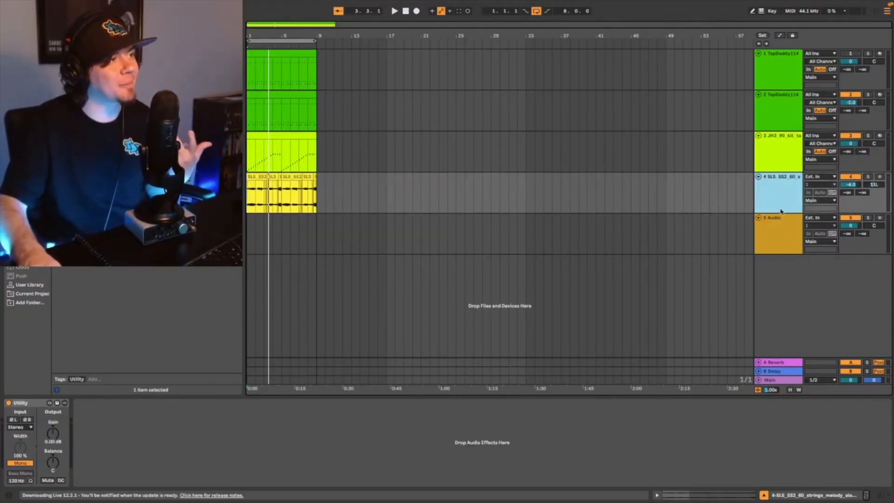
Place the JH3_90_kit_tape_vinyl_love_trumpet_Emaj loop over the eight bars of audio track 5, transpose it +5 semitones, and play it with the beat
{"action": "left_click", "coordinate": [780, 233]}
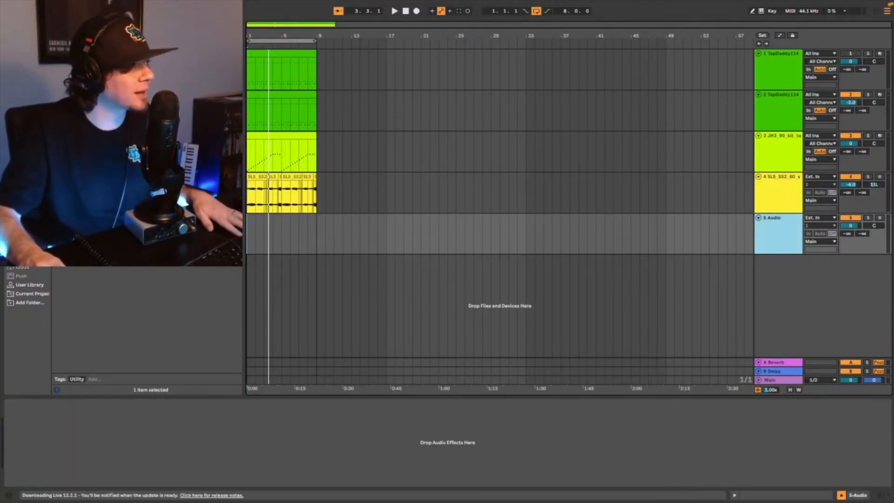
{"action": "left_click", "coordinate": [250, 197]}
{"action": "key", "text": "space"}
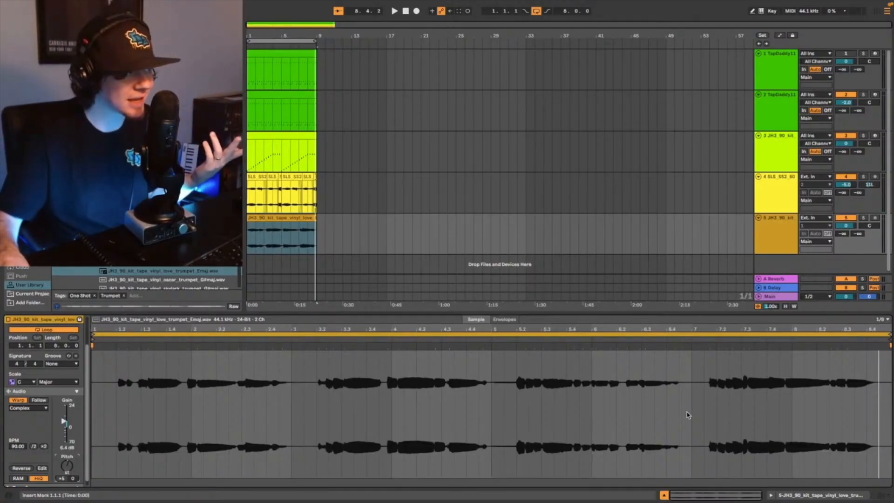
Add the Vocal Pop Hall reverb to the trumpet track and play the arrangement from bar 7
{"action": "left_click", "coordinate": [300, 243]}
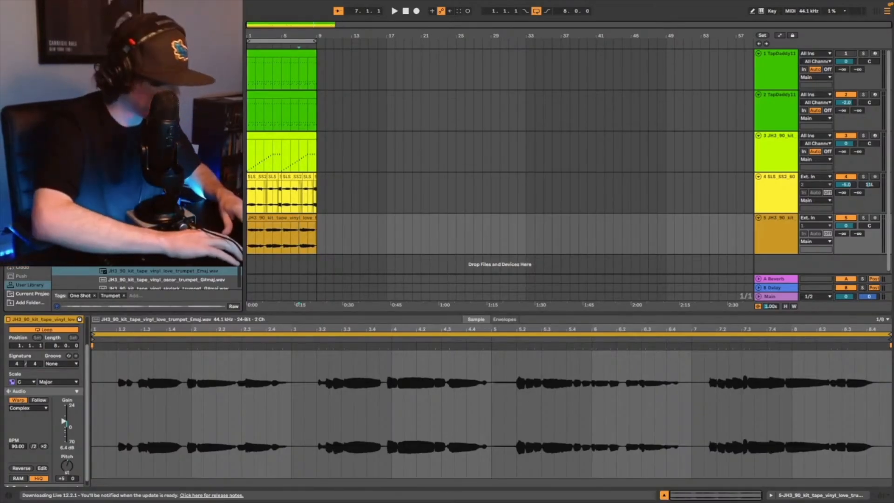
{"action": "scroll", "coordinate": [149, 283], "scroll_direction": "up", "scroll_amount": 10}
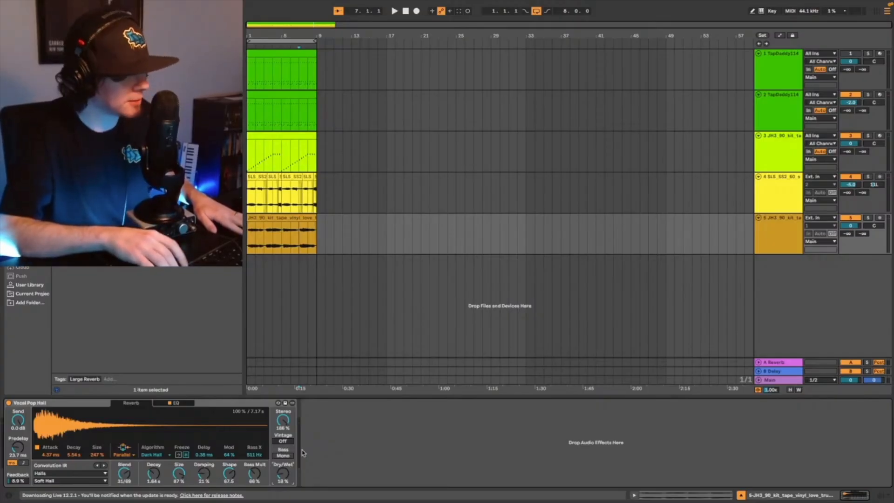
{"action": "key", "text": "space"}
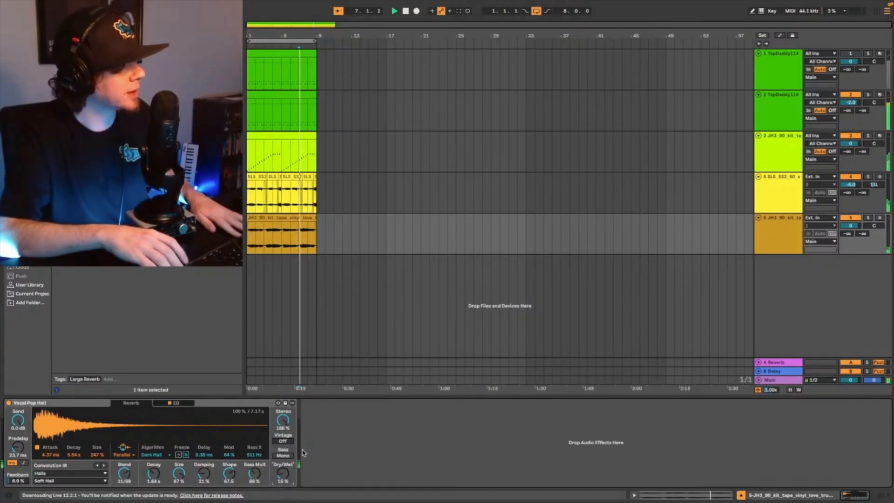
Play the arrangement from the beginning and pan the trumpet track to 6R
{"action": "left_click", "coordinate": [249, 239]}
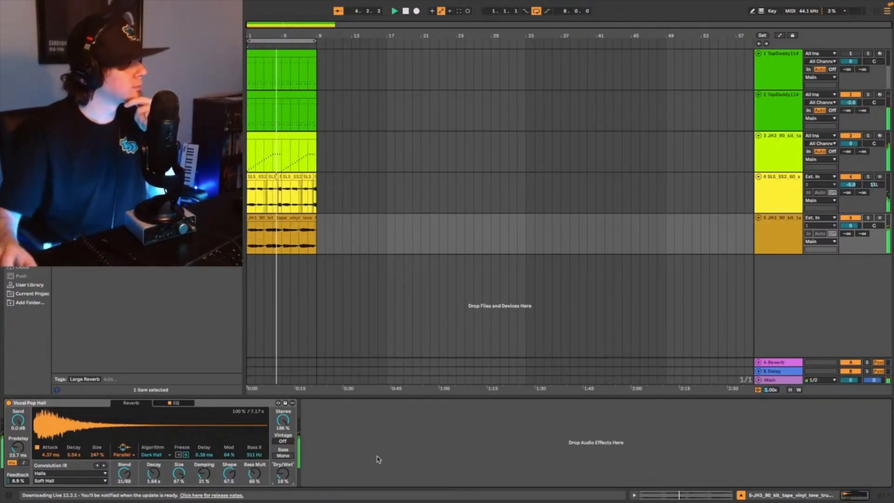
{"action": "left_click_drag", "start_coordinate": [875, 226], "coordinate": [875, 222]}
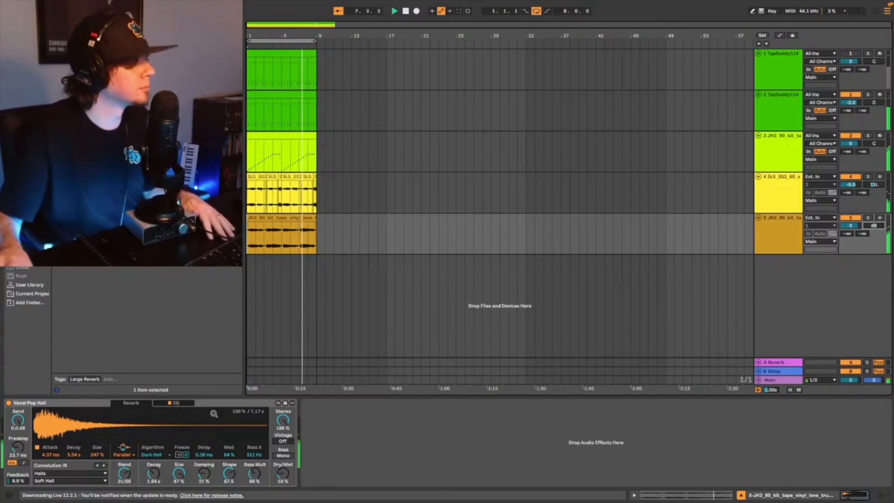
{"action": "key", "text": "space"}
Split the trumpet clip at 7.1.2, transpose its ending section to +1 semitone, and play it back
{"action": "left_click_drag", "start_coordinate": [284, 26], "coordinate": [299, 118]}
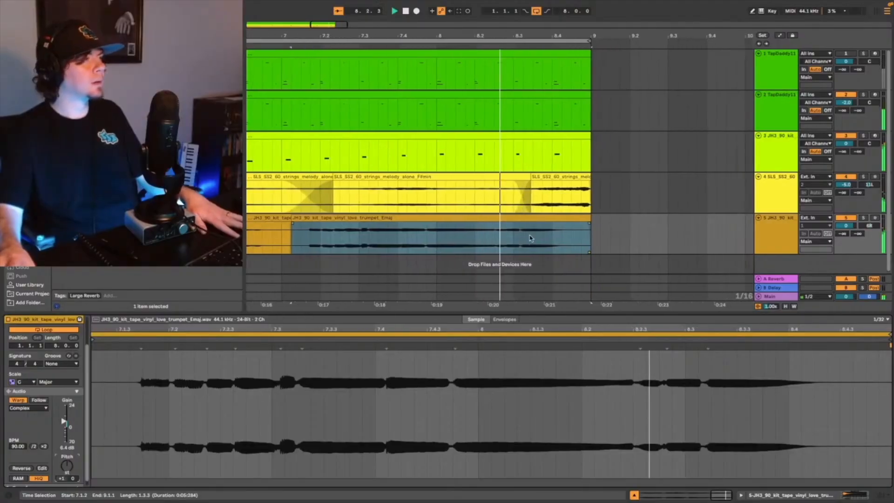
{"action": "key", "text": "space"}
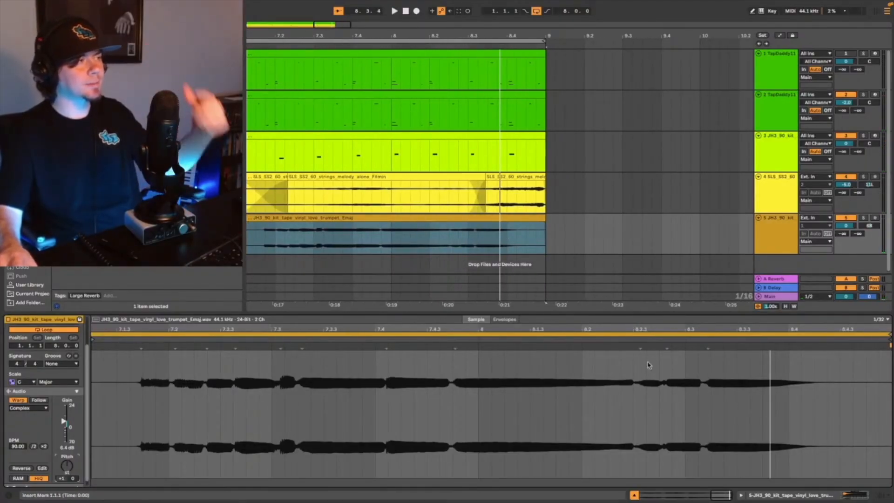
{"action": "left_click", "coordinate": [500, 218]}
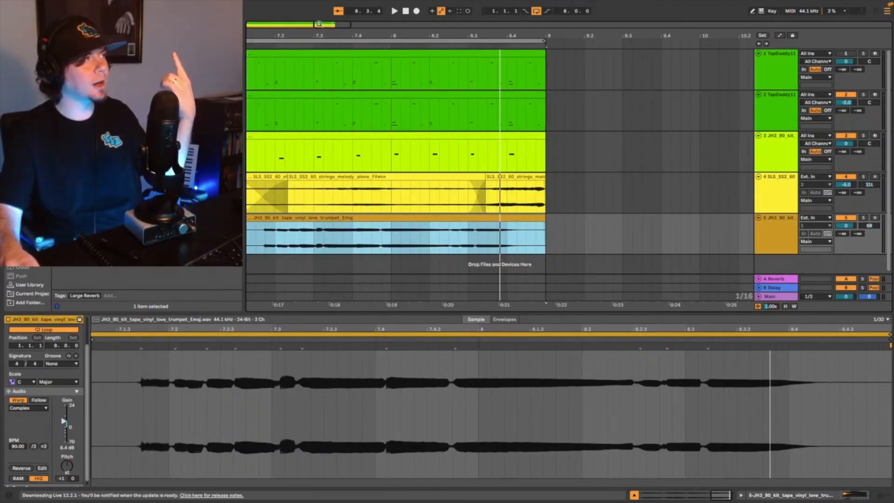
Transpose the ending section of the trumpet loop to +2 semitones and play it back around 8.4
{"action": "left_click_drag", "start_coordinate": [319, 24], "coordinate": [325, 32]}
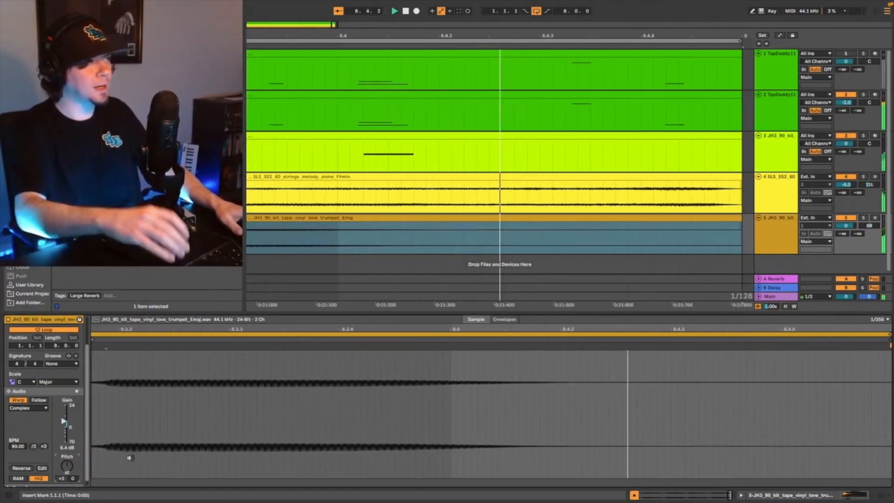
{"action": "key", "text": "space"}
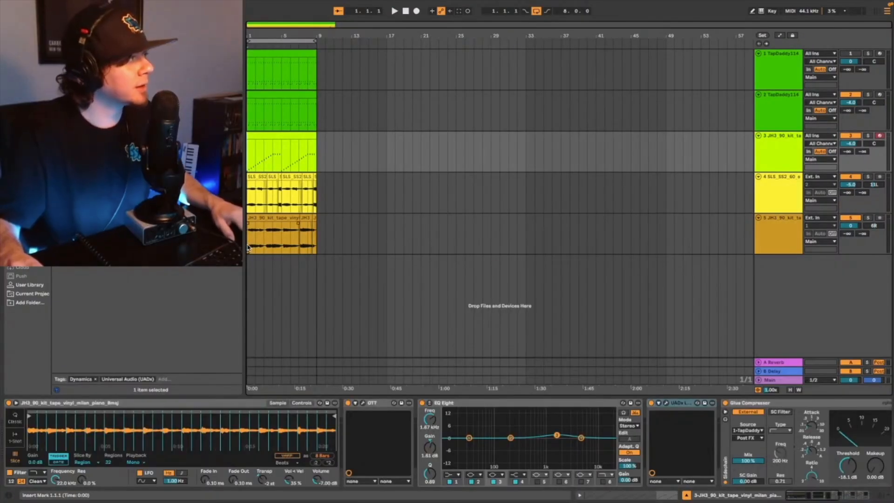
Move the eight-bar clips on all tracks to start at bar 9, and copy only the piano and trumpet clips back to bar 1
{"action": "left_click_drag", "start_coordinate": [249, 245], "coordinate": [318, 52]}
{"action": "left_click_drag", "start_coordinate": [254, 52], "coordinate": [324, 55]}
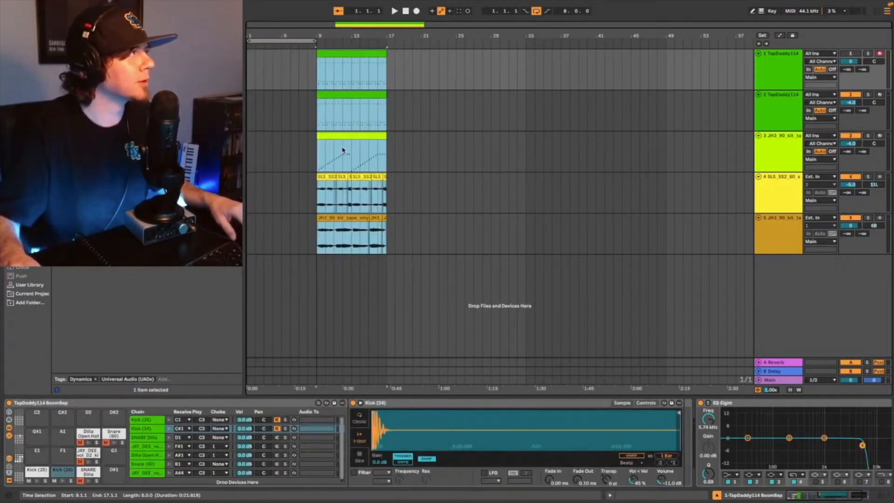
{"action": "left_click", "coordinate": [341, 141]}
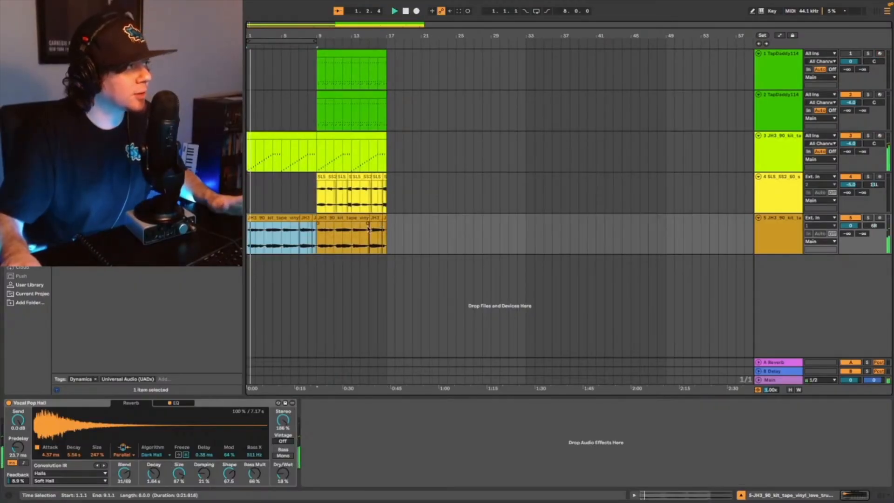
Play the full beat section from bar 9
{"action": "left_click", "coordinate": [317, 238]}
{"action": "key", "text": "space"}
{"action": "key", "text": "space"}
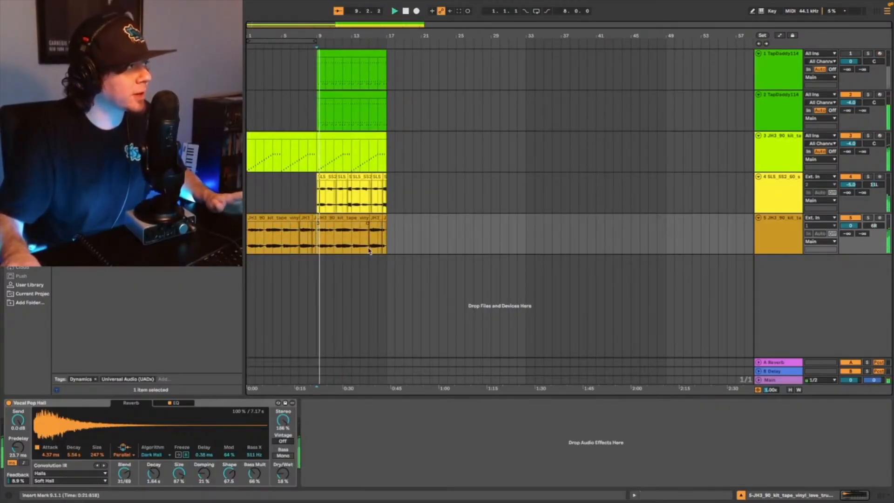
Add the Vinyl effect to the trumpet track, set it to 1930, and audition the intro from bar 5
{"action": "left_click", "coordinate": [279, 232]}
{"action": "key", "text": "space"}
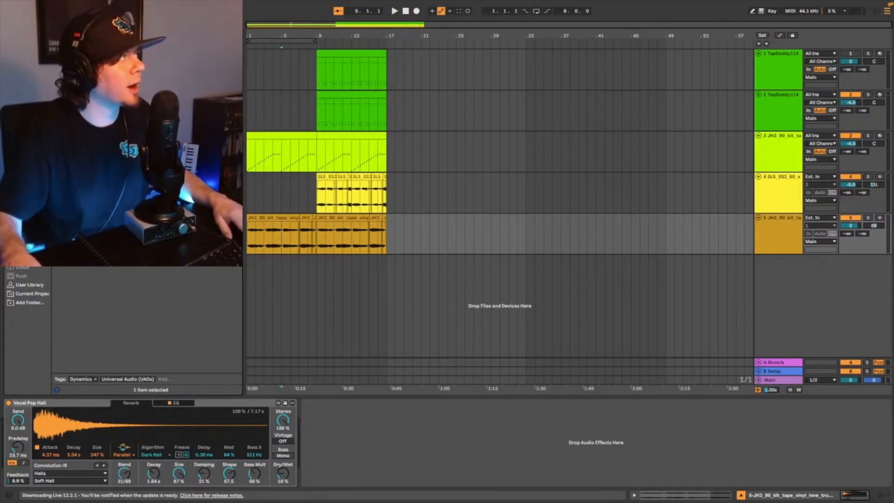
{"action": "key", "text": "super+f"}
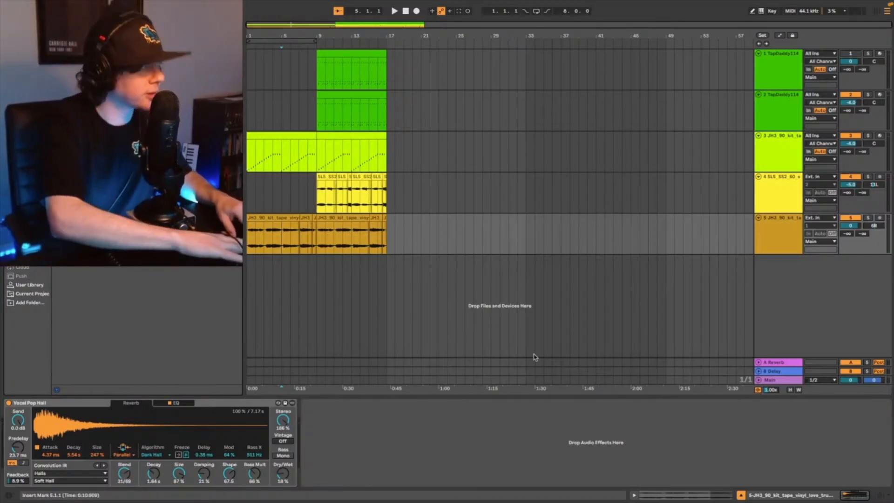
{"action": "key", "text": "space"}
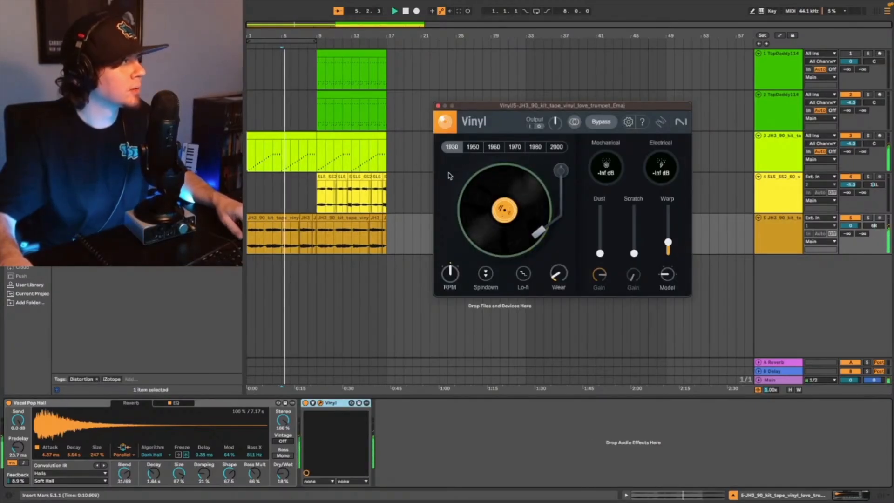
{"action": "left_click", "coordinate": [438, 106]}
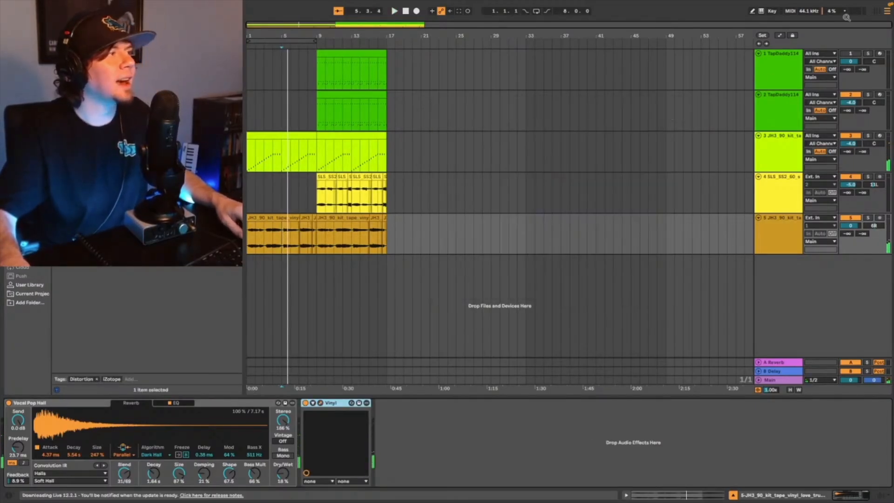
Play from the beginning and automate the trumpet's Vinyl device to be on through bar 8 and off from bar 9
{"action": "left_click", "coordinate": [759, 44]}
{"action": "key", "text": "space"}
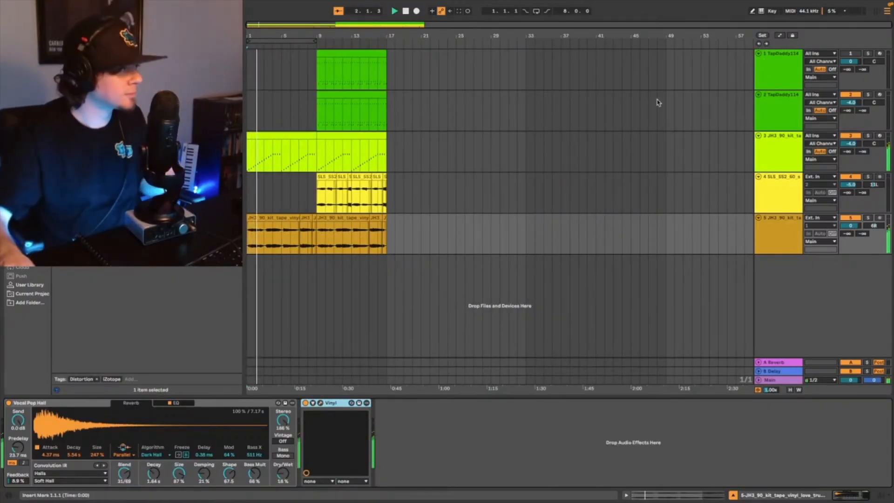
{"action": "right_click", "coordinate": [326, 403]}
{"action": "left_click", "coordinate": [326, 407]}
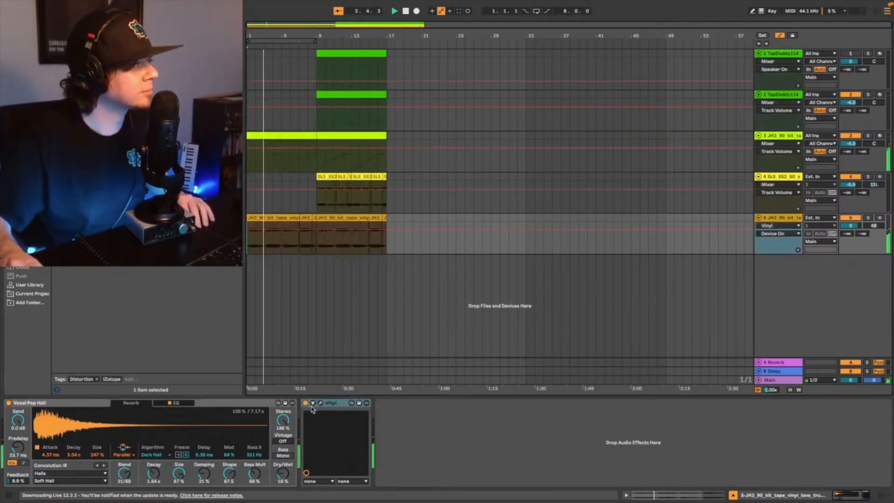
{"action": "left_click", "coordinate": [316, 230]}
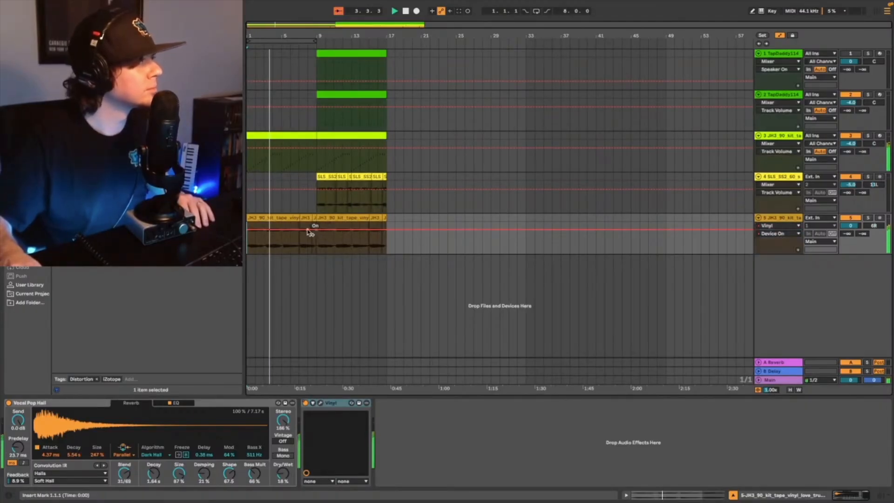
{"action": "left_click_drag", "start_coordinate": [318, 230], "coordinate": [320, 247]}
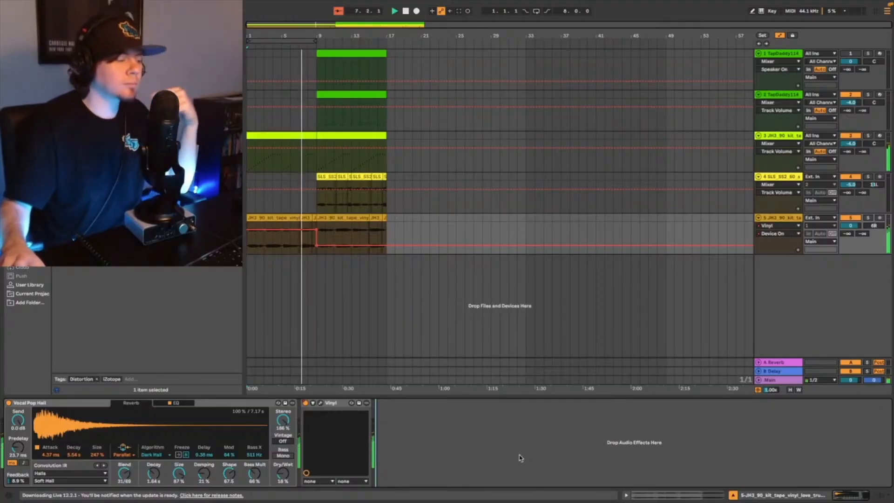
Bring both drum tracks in half a bar before bar 9 and layer the OS_SV_80_drum_loop_gambit loop over bars 9 to 16
{"action": "left_click_drag", "start_coordinate": [343, 24], "coordinate": [348, 96]}
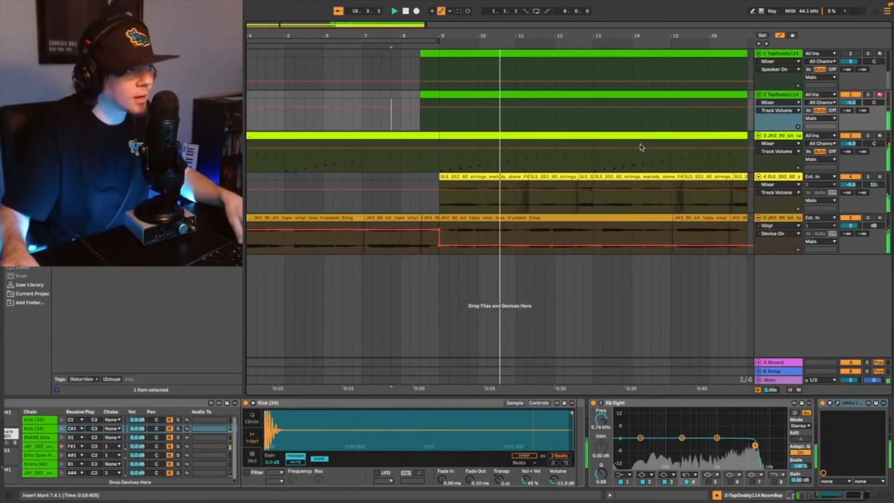
{"action": "key", "text": "space"}
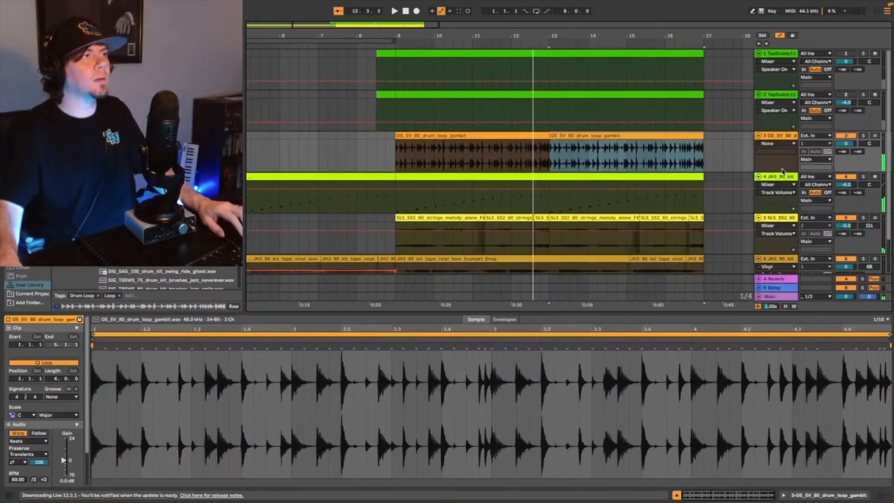
Deactivate the three Glue Compressors on the piano track and play the arrangement
{"action": "left_click", "coordinate": [776, 178]}
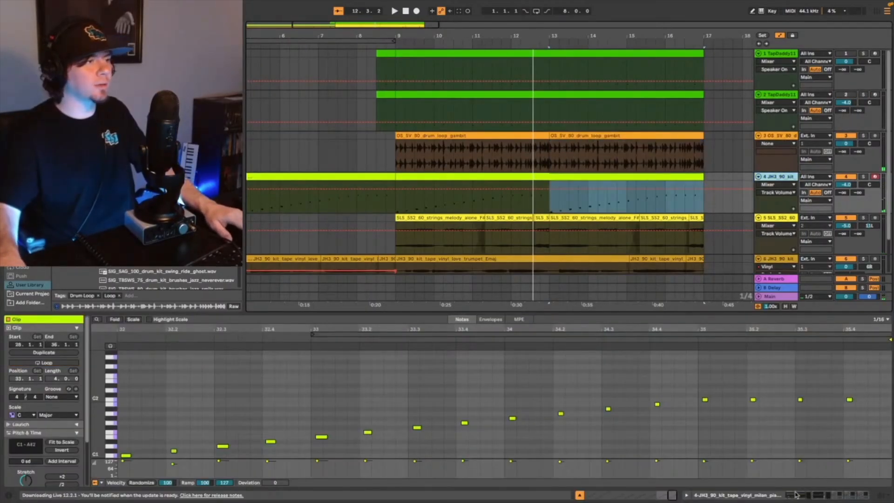
{"action": "left_click", "coordinate": [819, 495]}
{"action": "left_click", "coordinate": [832, 497]}
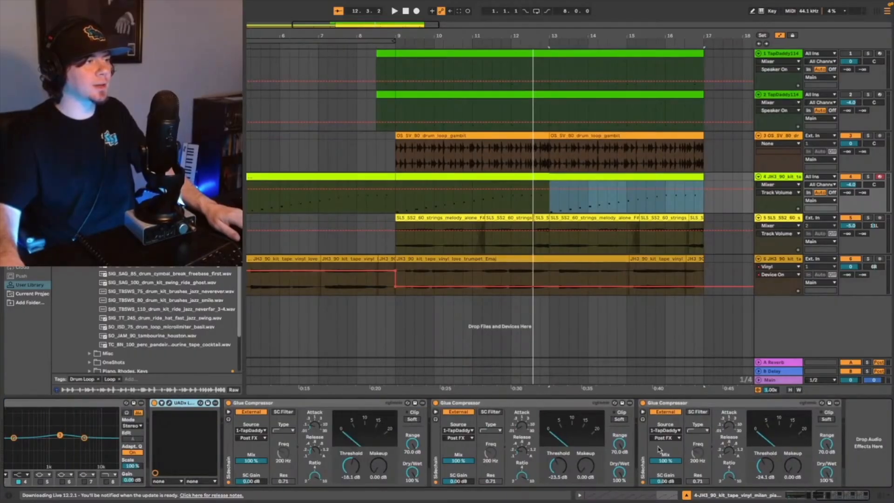
{"action": "left_click", "coordinate": [321, 405]}
{"action": "left_click", "coordinate": [655, 403]}
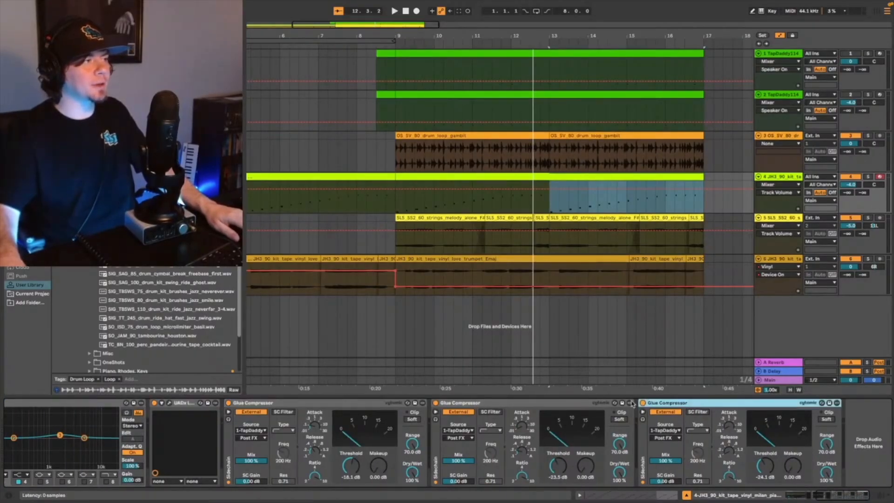
{"action": "left_click", "coordinate": [322, 405], "text": "shift"}
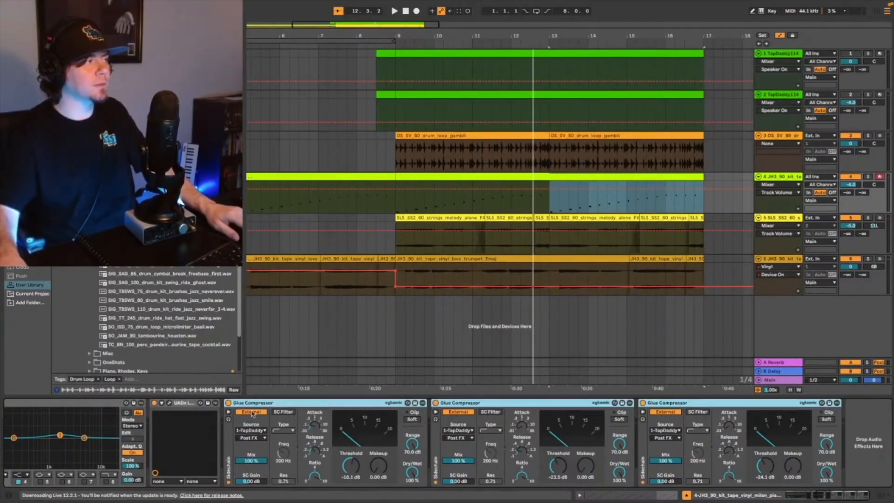
{"action": "key", "text": "space"}
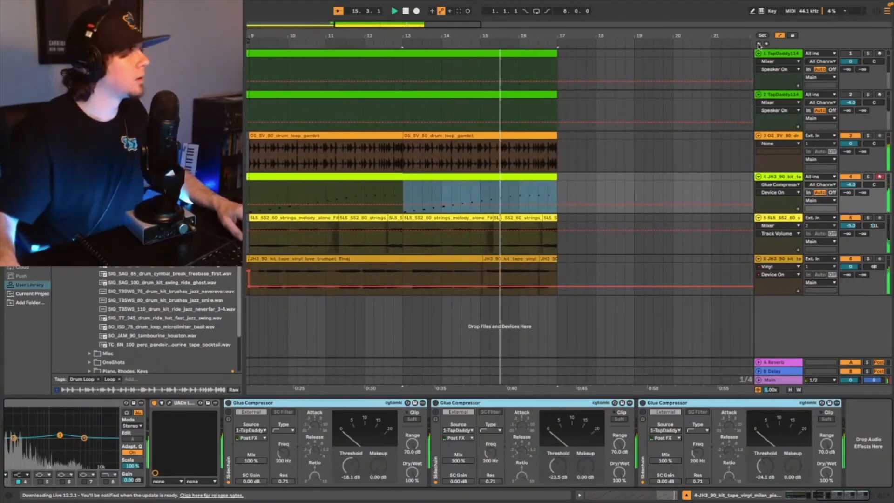
Loop the eight bars from 9.1.1 and play them back
{"action": "left_click_drag", "start_coordinate": [441, 36], "coordinate": [436, 10]}
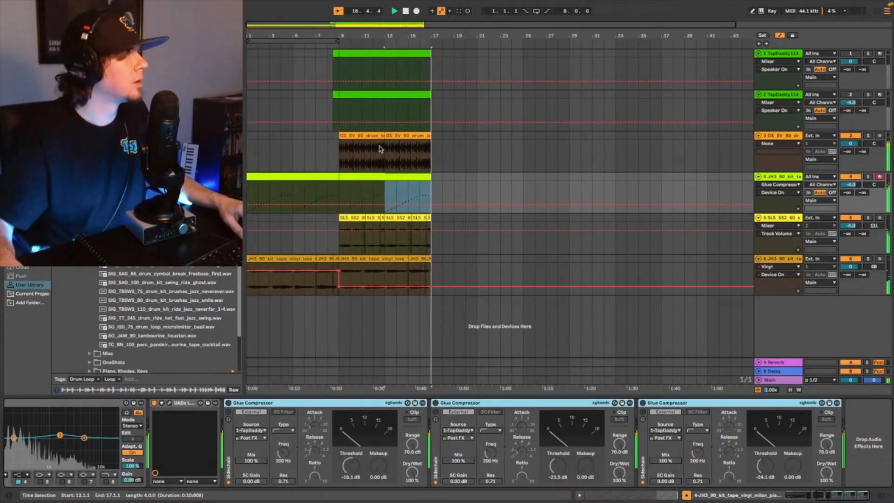
{"action": "left_click", "coordinate": [336, 154]}
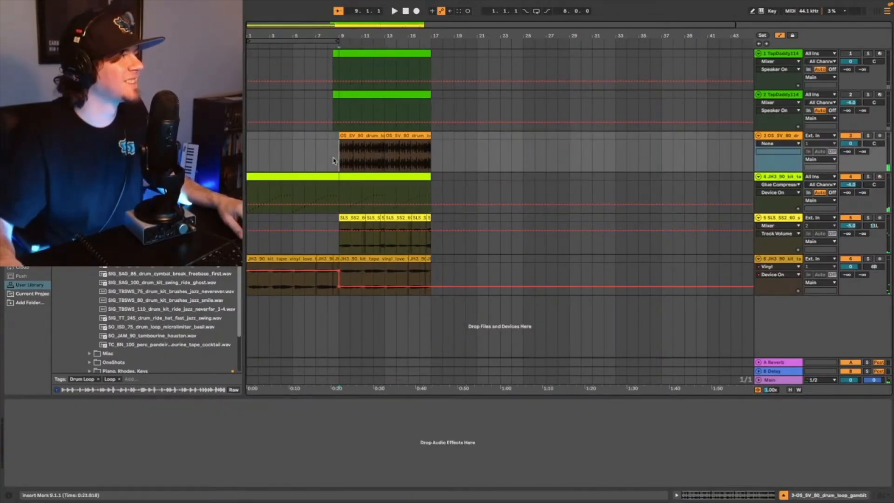
{"action": "key", "text": "space"}
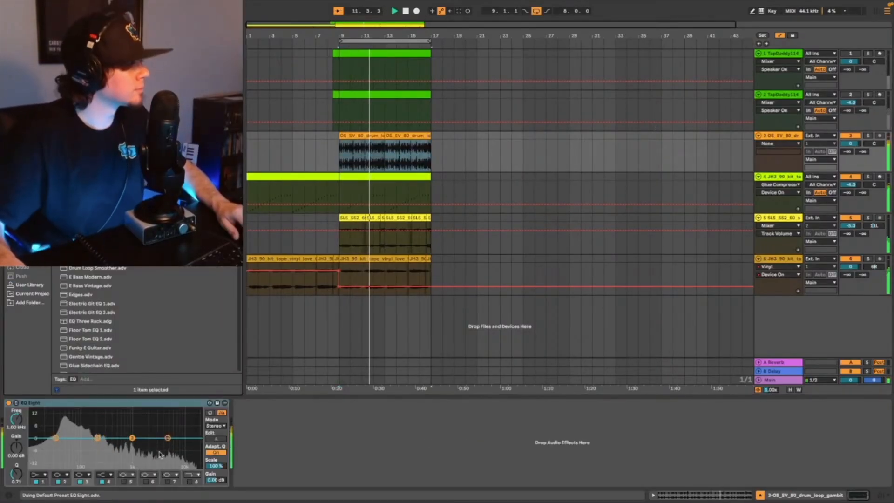
Set band 4 of EQ Eight on the drum loop track to a high cut at 9.78 kHz
{"action": "left_click", "coordinate": [110, 475]}
{"action": "left_click", "coordinate": [102, 468]}
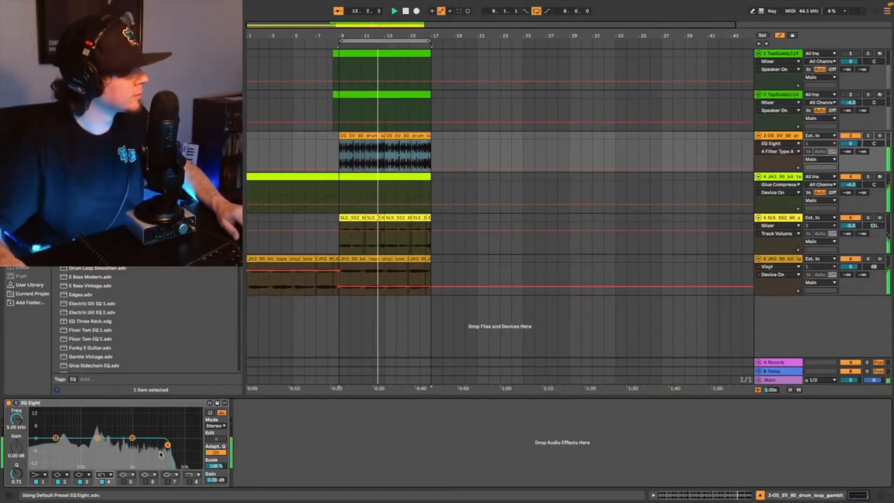
{"action": "left_click_drag", "start_coordinate": [182, 447], "coordinate": [183, 447]}
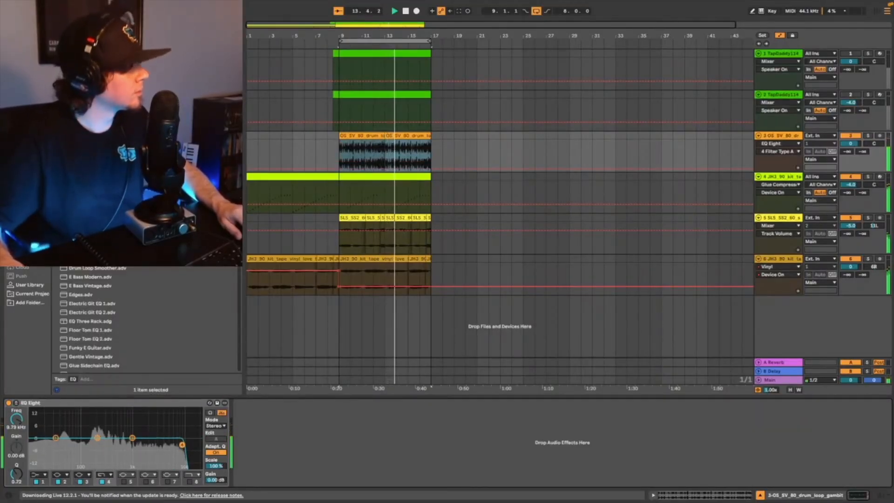
Bypass EQ Eight on the drum loop track, insert Decapitator ahead of it in style E, and unsolo the track
{"action": "left_click", "coordinate": [28, 283]}
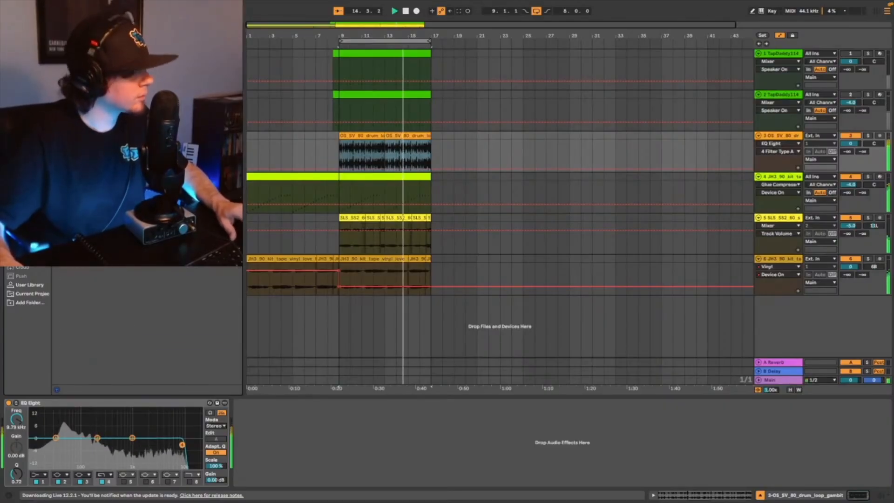
{"action": "left_click", "coordinate": [28, 284]}
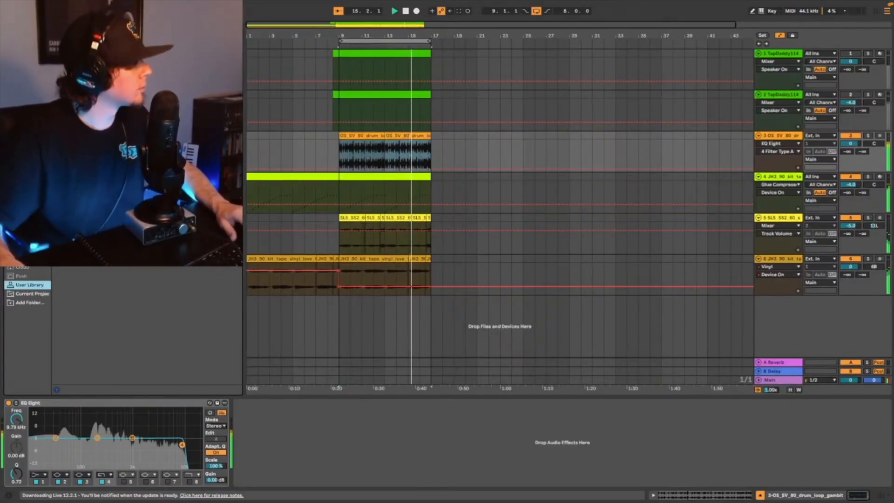
{"action": "left_click", "coordinate": [28, 195]}
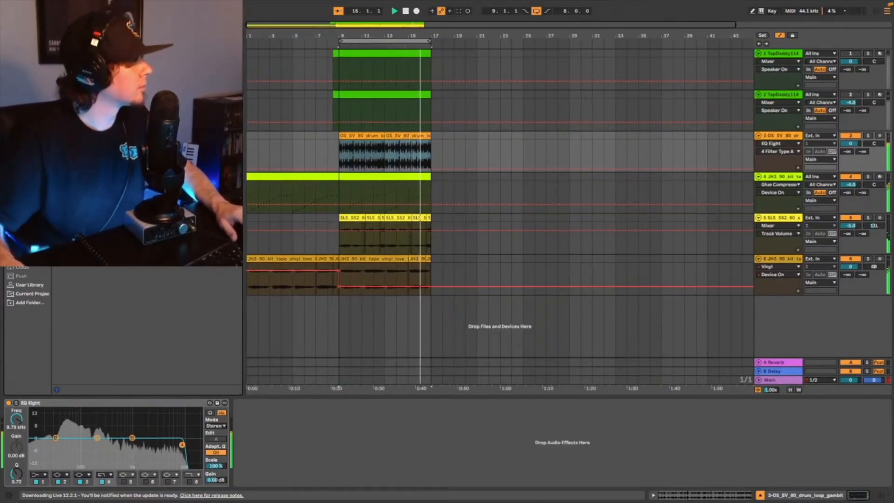
{"action": "left_click_drag", "start_coordinate": [70, 201], "coordinate": [327, 454]}
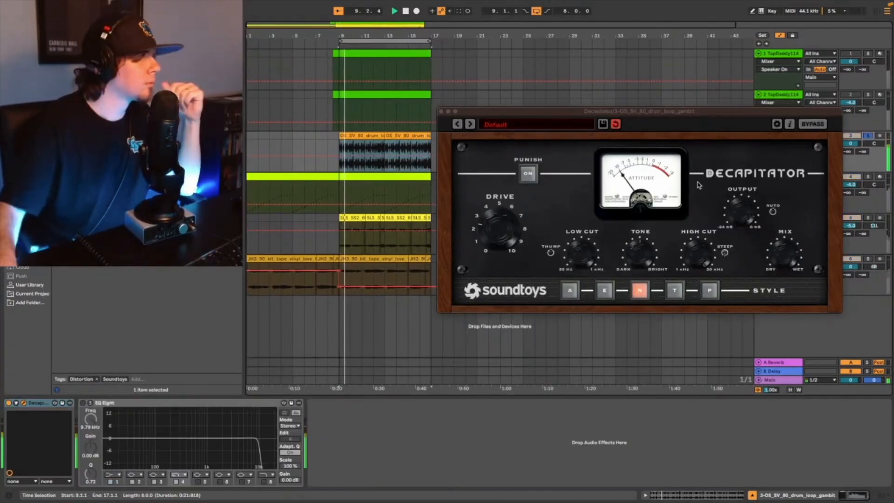
{"action": "left_click", "coordinate": [605, 291]}
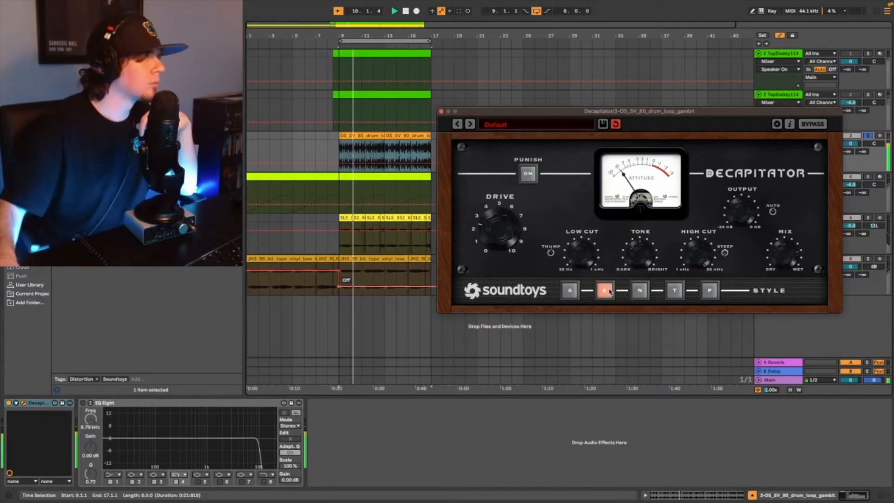
{"action": "left_click", "coordinate": [868, 136]}
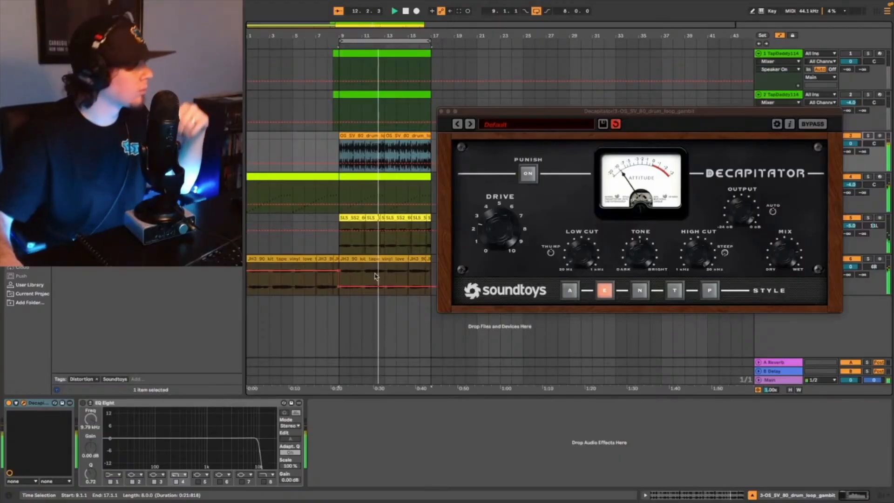
Add the UADx LA-2A Tube Compressor after EQ Eight on the drum loop track and adjust its peak reduction
{"action": "mouse_move", "coordinate": [332, 502]}
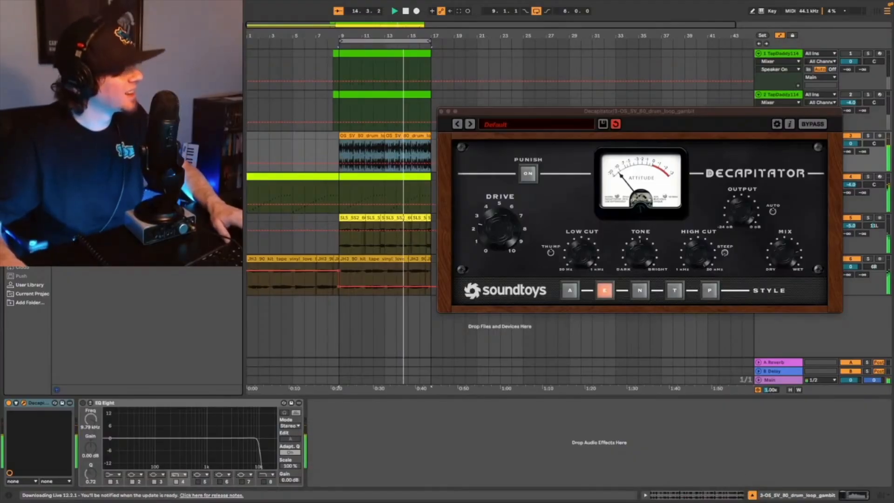
{"action": "left_click_drag", "start_coordinate": [116, 176], "coordinate": [370, 455]}
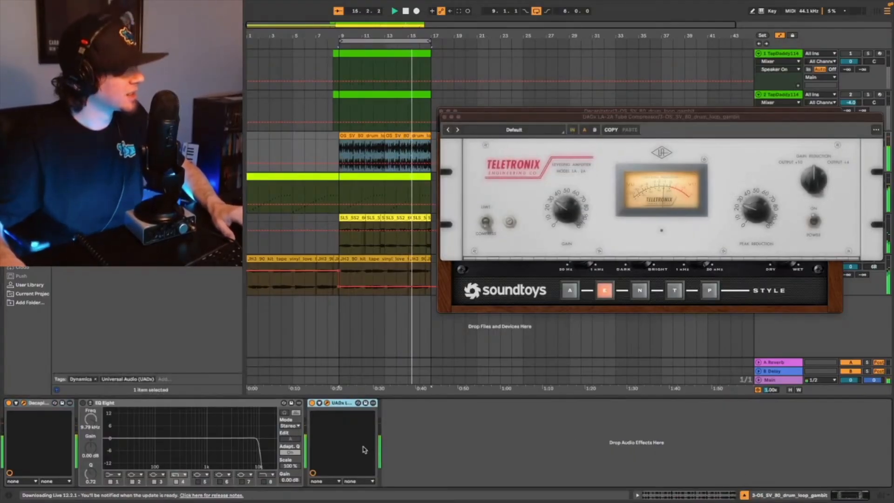
{"action": "left_click_drag", "start_coordinate": [751, 210], "coordinate": [750, 212]}
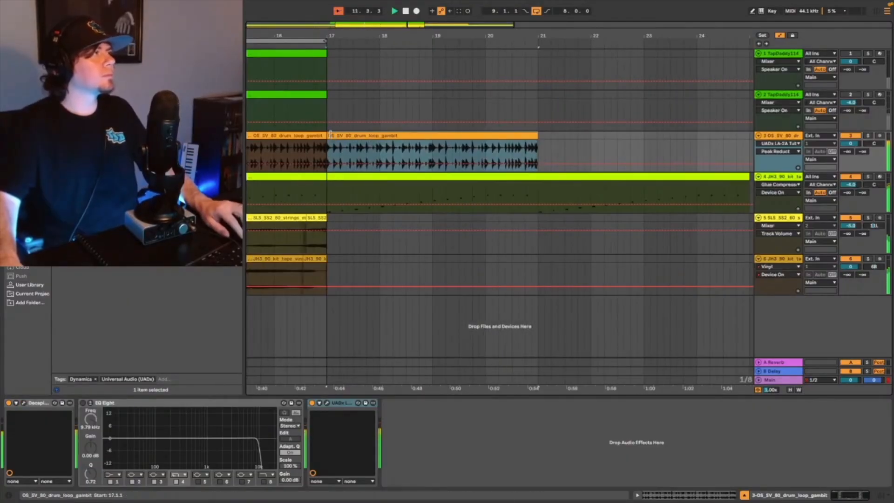
Trim the start of the drum loop clip at bar 17 to about 17.2.3
{"action": "left_click_drag", "start_coordinate": [331, 135], "coordinate": [346, 136]}
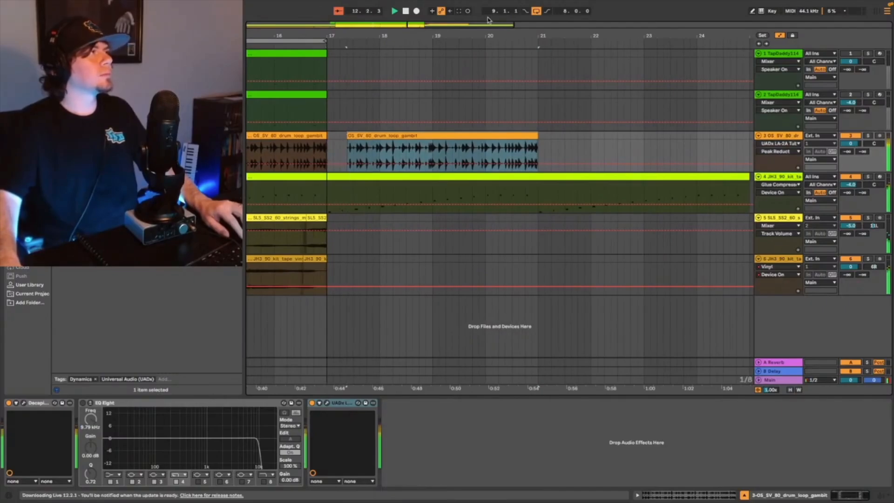
Turn off arrangement looping and trim the start of the drum loop clip after bar 17 to 17.3.4
{"action": "left_click", "coordinate": [536, 11]}
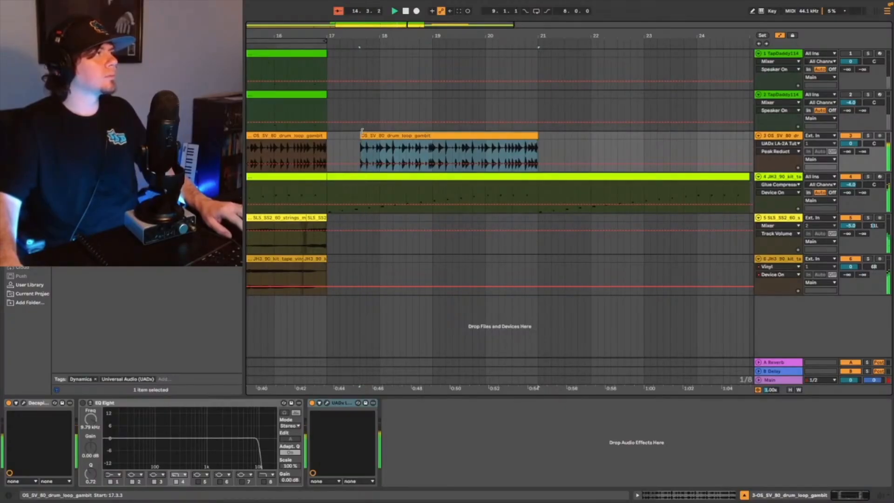
{"action": "left_click_drag", "start_coordinate": [417, 24], "coordinate": [419, 48]}
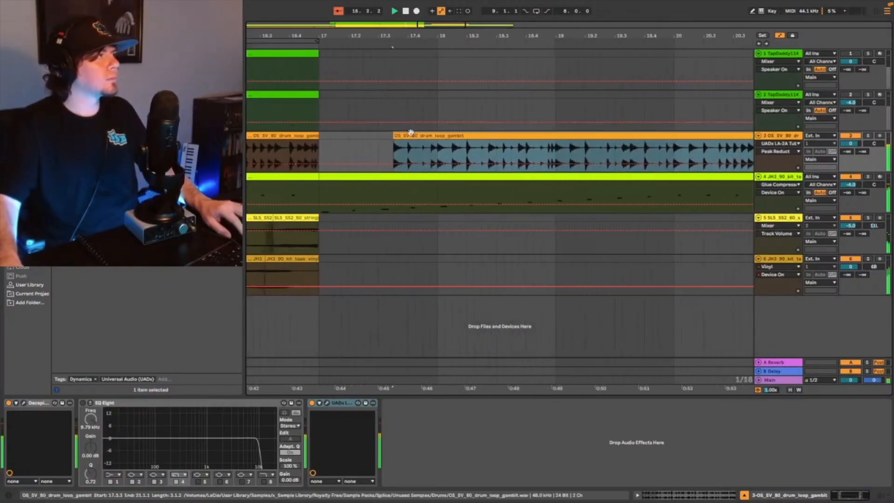
{"action": "left_click_drag", "start_coordinate": [394, 136], "coordinate": [400, 135]}
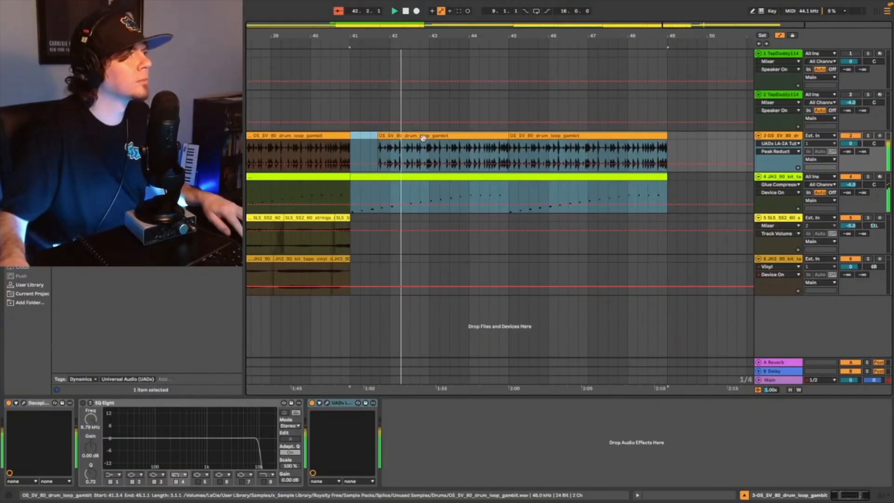
{"action": "double_click", "coordinate": [436, 26]}
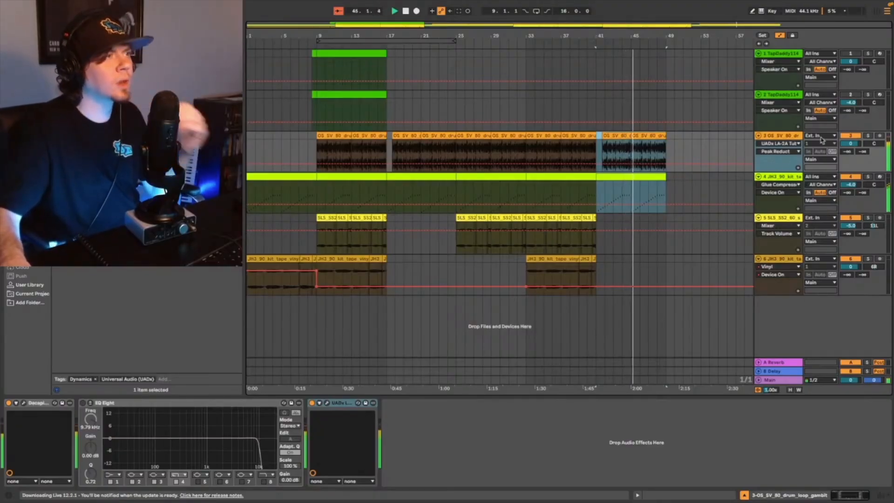
Add Utility at the end of the drum loop track's chain and automate its gain to fade to -inf dB from bar 45 to 49
{"action": "left_click_drag", "start_coordinate": [673, 148], "coordinate": [631, 149]}
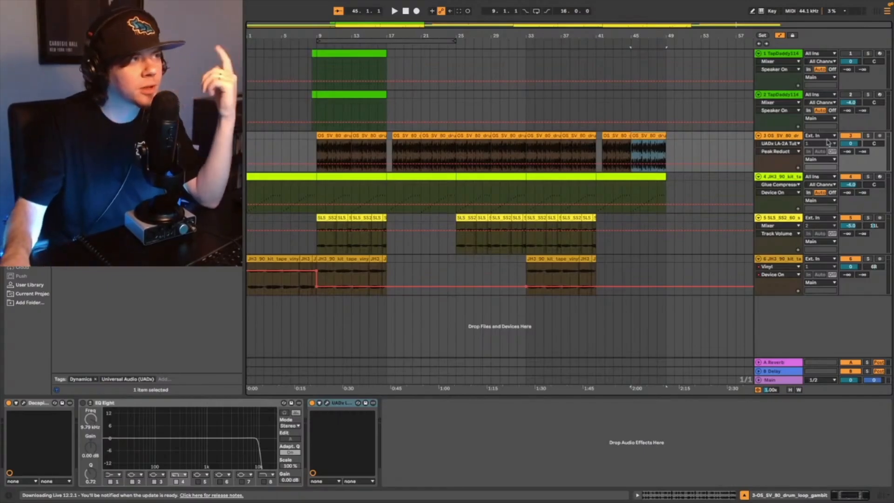
{"action": "left_click", "coordinate": [786, 136]}
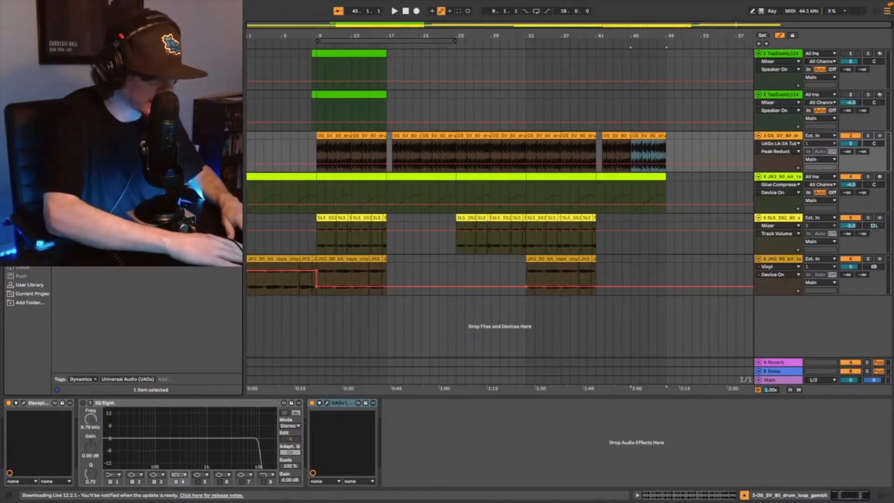
{"action": "key", "text": "super+f"}
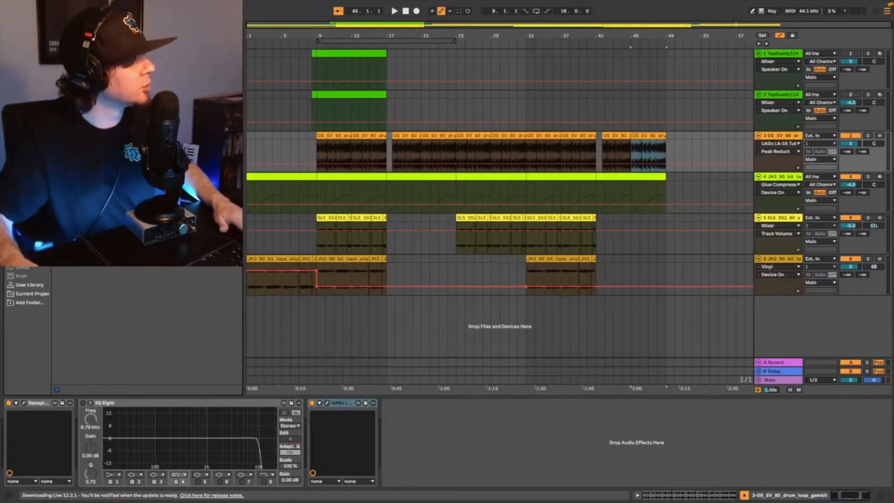
{"action": "left_click_drag", "start_coordinate": [482, 424], "coordinate": [502, 430]}
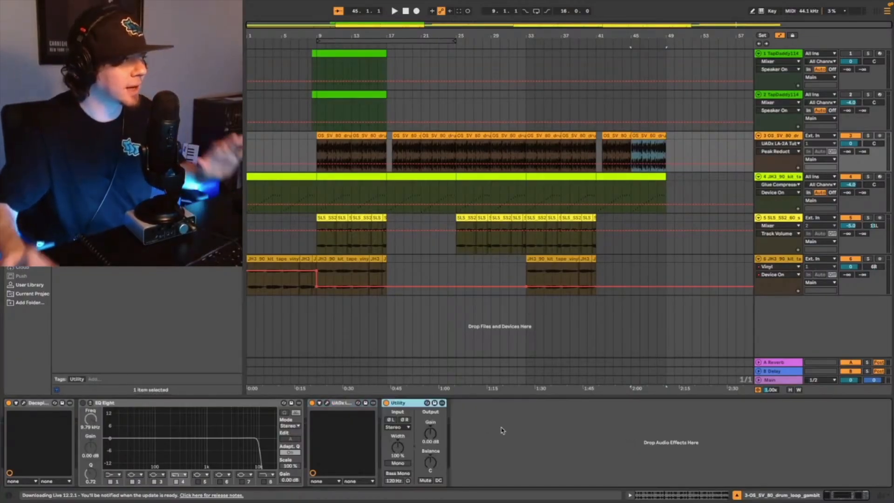
{"action": "left_click", "coordinate": [546, 323]}
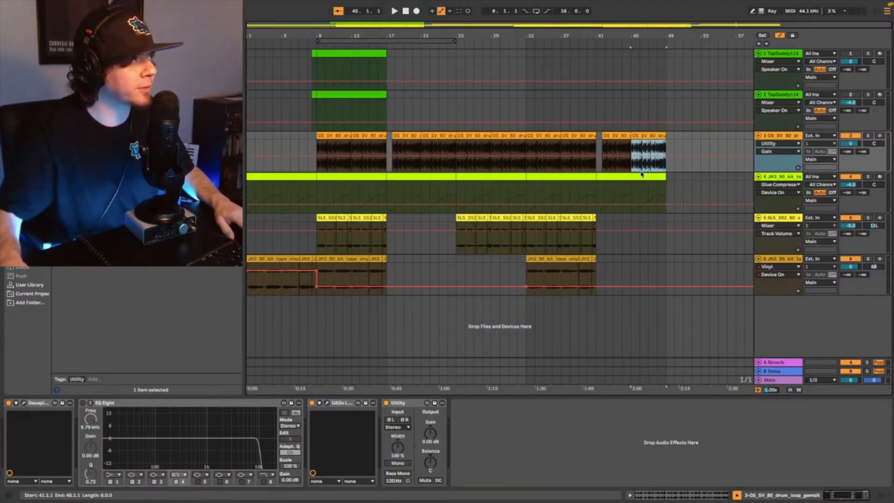
{"action": "key", "text": "space"}
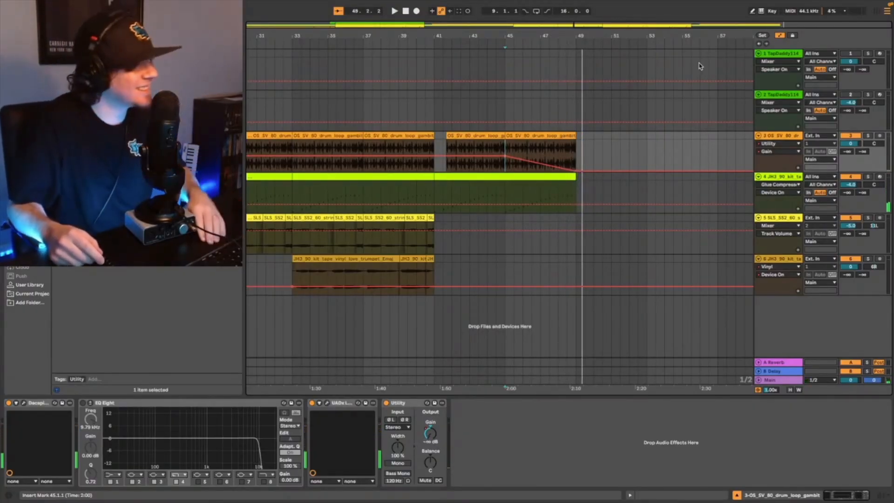
Play the arrangement from the beginning and extend the first drum loop clip's start back to 8.3.1
{"action": "scroll", "coordinate": [316, 91], "scroll_direction": "down", "scroll_amount": 5}
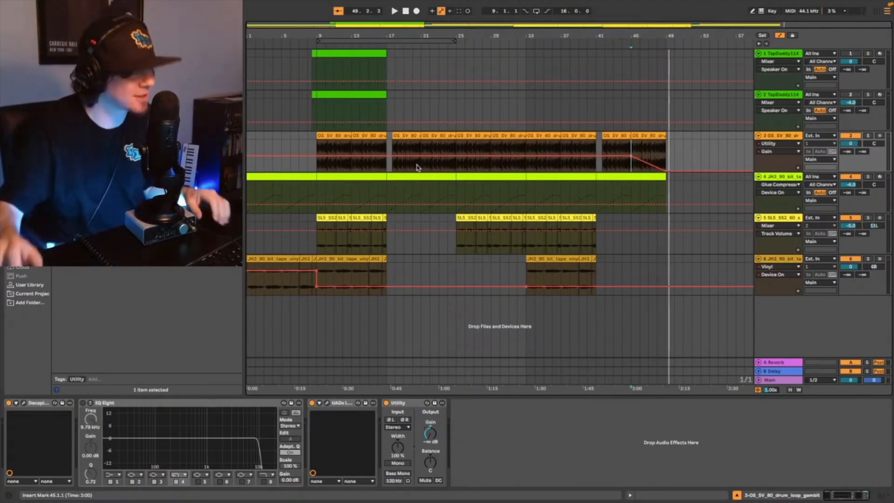
{"action": "key", "text": "Home"}
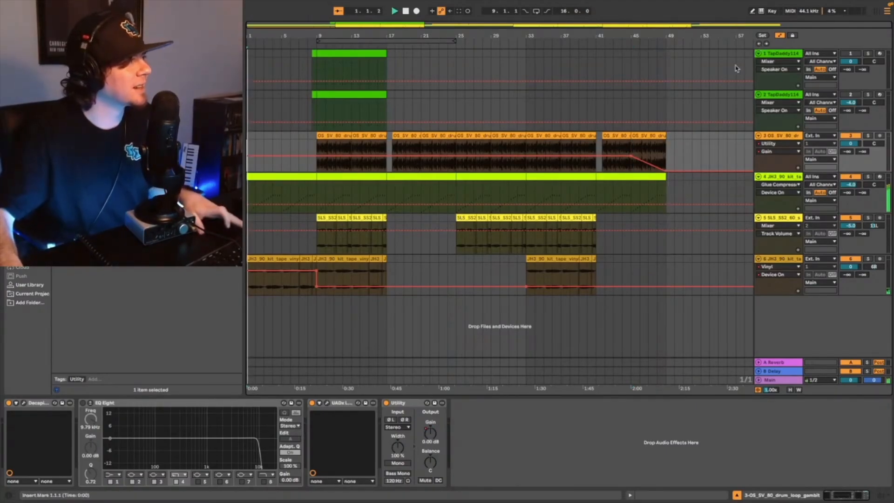
{"action": "key", "text": "space"}
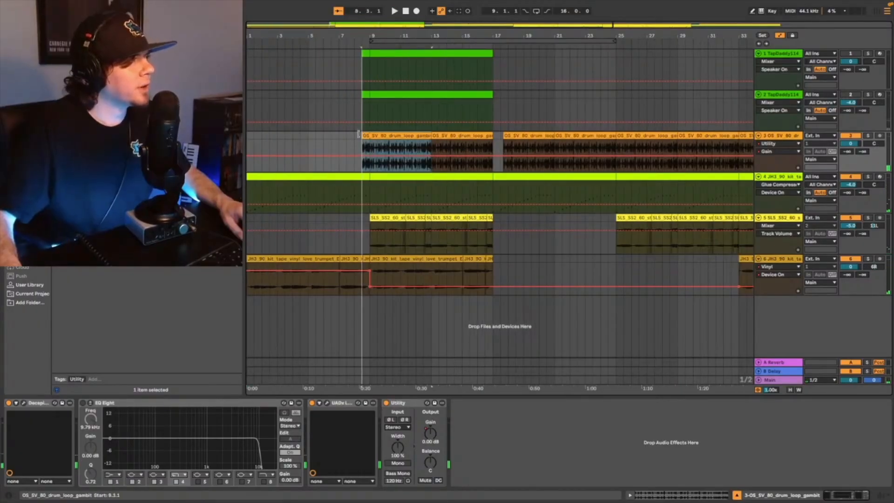
Delete the trumpet clips in bars 1 to 9 and shift all tracks' material from bar 9 onward eight bars later
{"action": "left_click_drag", "start_coordinate": [246, 288], "coordinate": [369, 261]}
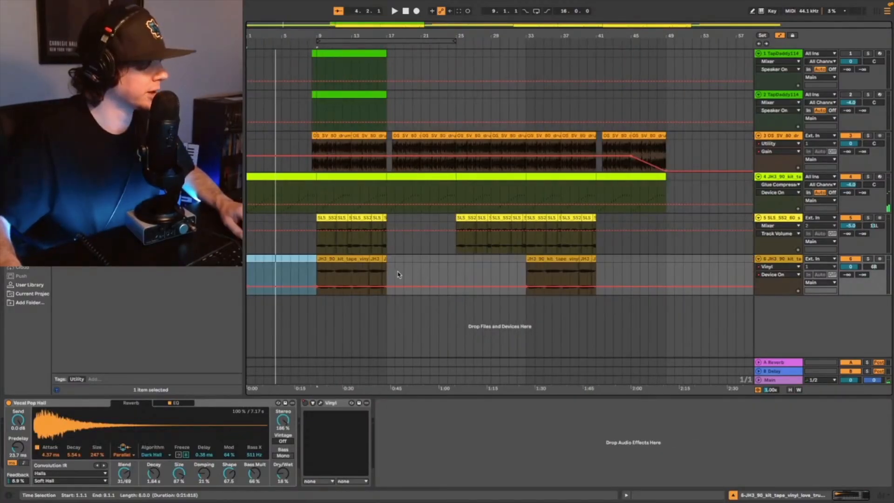
{"action": "left_click_drag", "start_coordinate": [389, 276], "coordinate": [667, 21]}
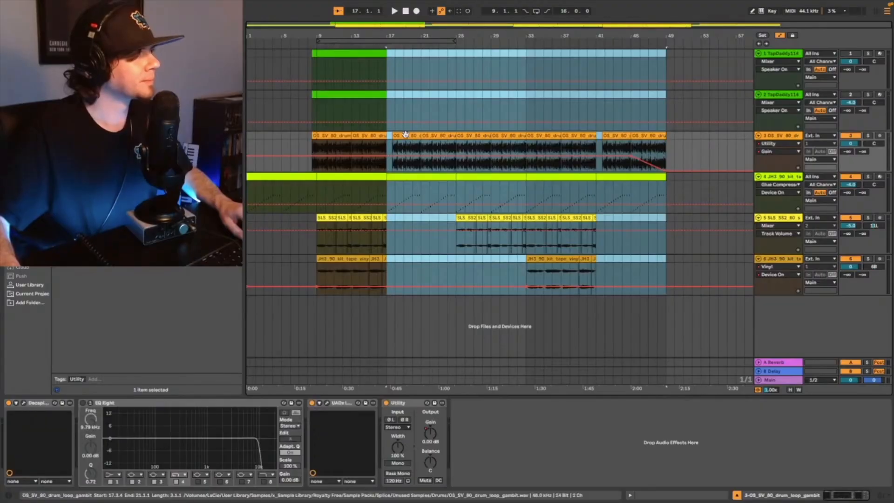
{"action": "left_click_drag", "start_coordinate": [405, 134], "coordinate": [474, 136]}
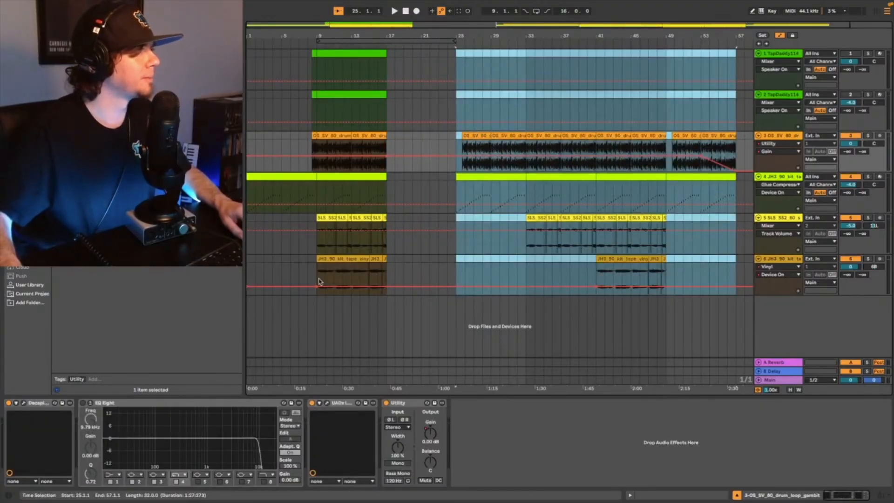
{"action": "left_click_drag", "start_coordinate": [318, 278], "coordinate": [430, 55]}
{"action": "left_click_drag", "start_coordinate": [387, 139], "coordinate": [421, 140]}
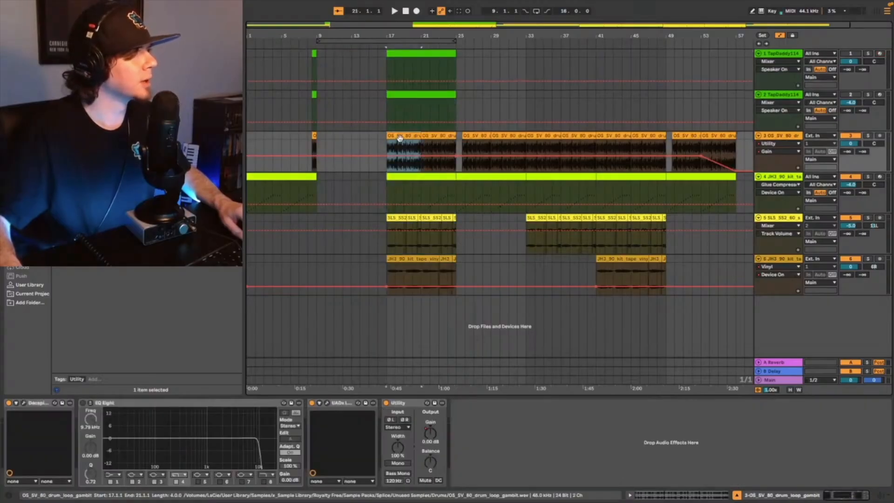
Copy the drum loop, piano and strings clips from bars 17 to 25 into the gap starting at bar 9
{"action": "left_click_drag", "start_coordinate": [387, 254], "coordinate": [459, 135]}
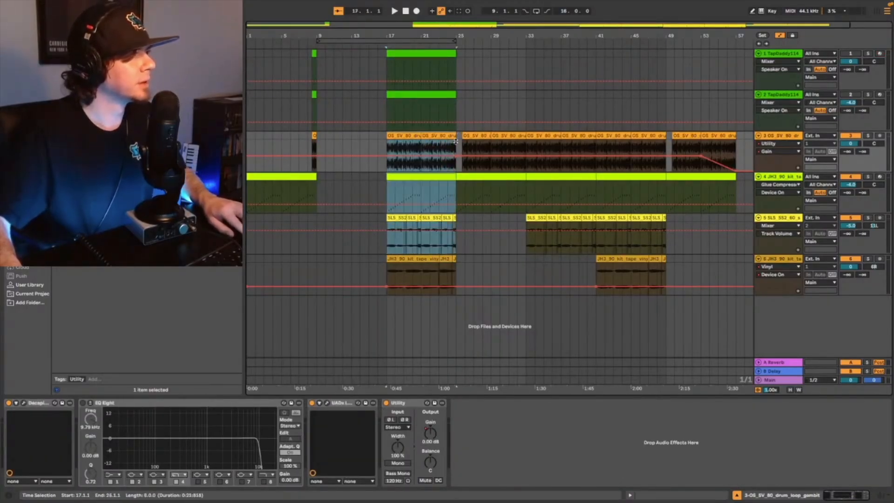
{"action": "left_click", "coordinate": [319, 144]}
{"action": "key", "text": "ctrl+v"}
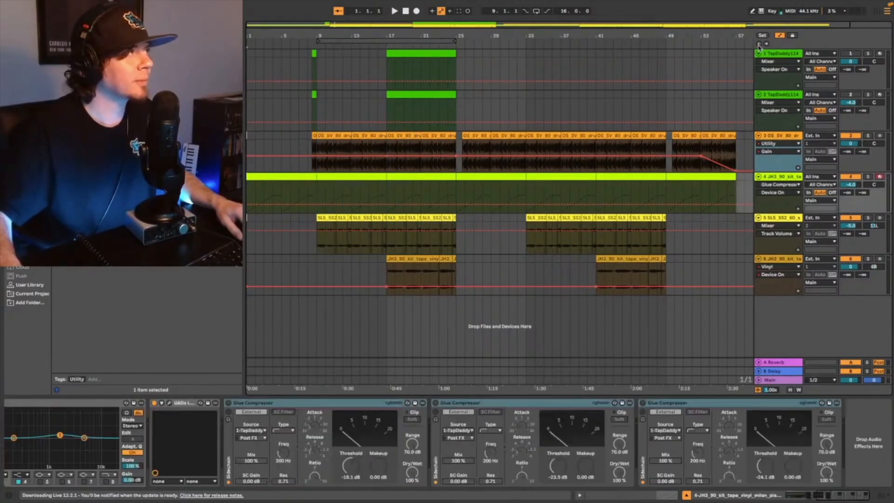
Play the arrangement from bar 1 and extend the first drum loop clip's start back to 4.3.1
{"action": "key", "text": "space"}
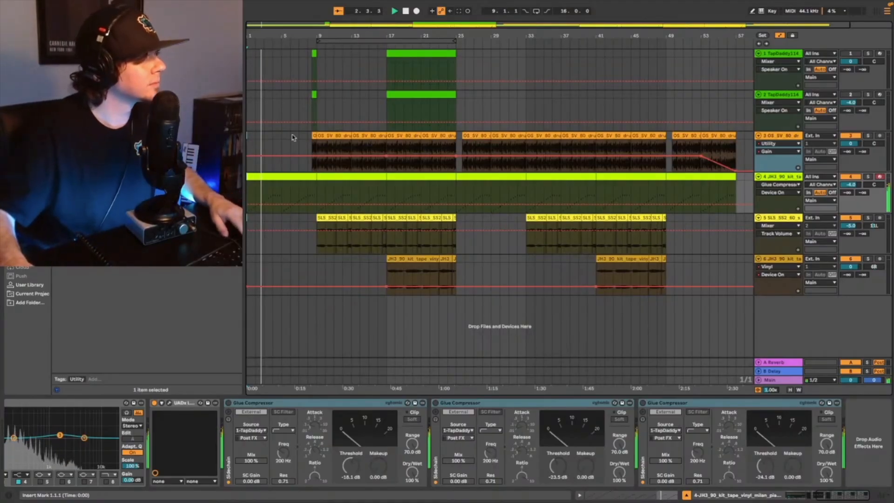
{"action": "left_click_drag", "start_coordinate": [313, 135], "coordinate": [276, 136]}
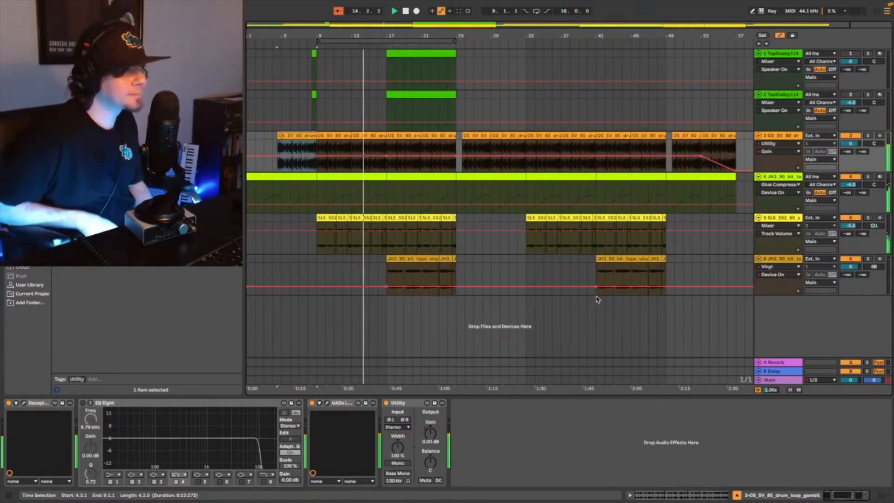
{"action": "left_click", "coordinate": [784, 259]}
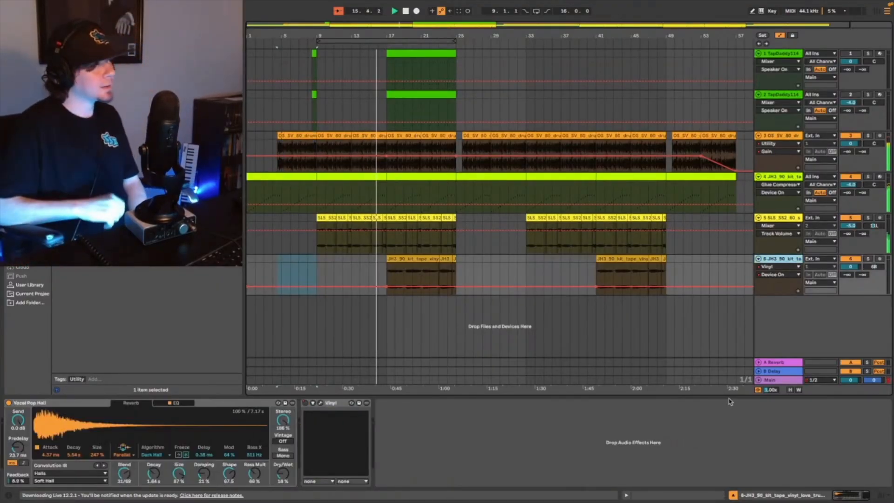
Trim the start of the drum loop clip at bar 17 to 17.3.4, leaving a drum break where the trumpet enters
{"action": "left_click_drag", "start_coordinate": [395, 23], "coordinate": [394, 25]}
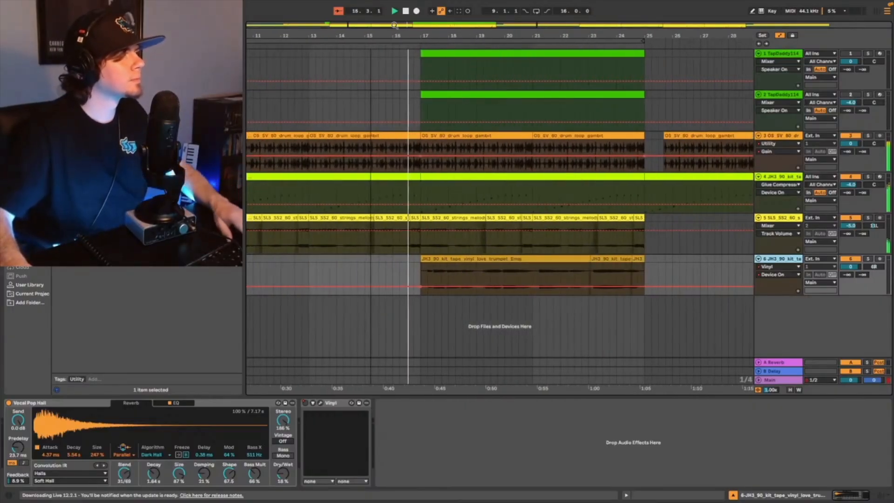
{"action": "left_click_drag", "start_coordinate": [422, 138], "coordinate": [436, 138]}
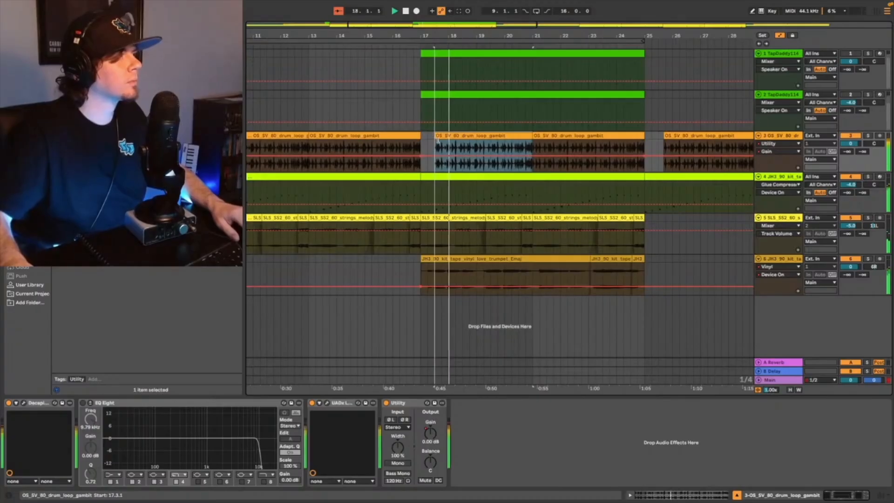
{"action": "left_click_drag", "start_coordinate": [441, 24], "coordinate": [430, 65]}
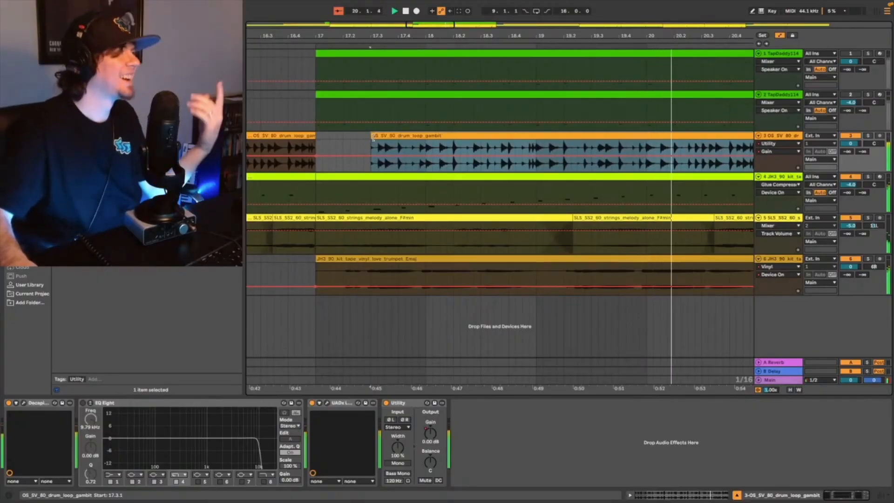
{"action": "left_click_drag", "start_coordinate": [372, 136], "coordinate": [392, 135]}
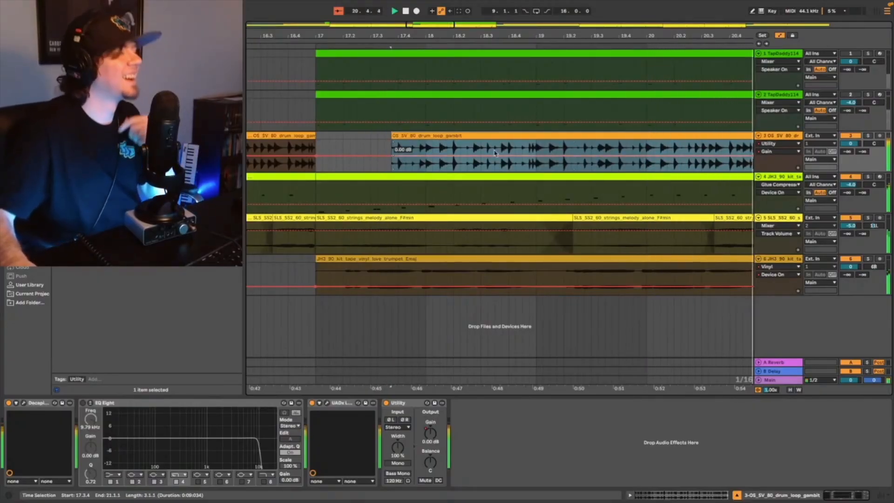
{"action": "double_click", "coordinate": [429, 26]}
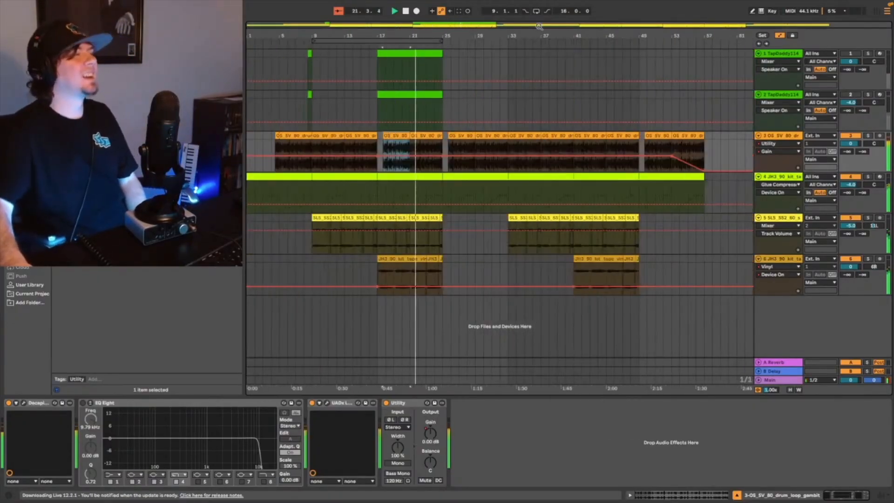